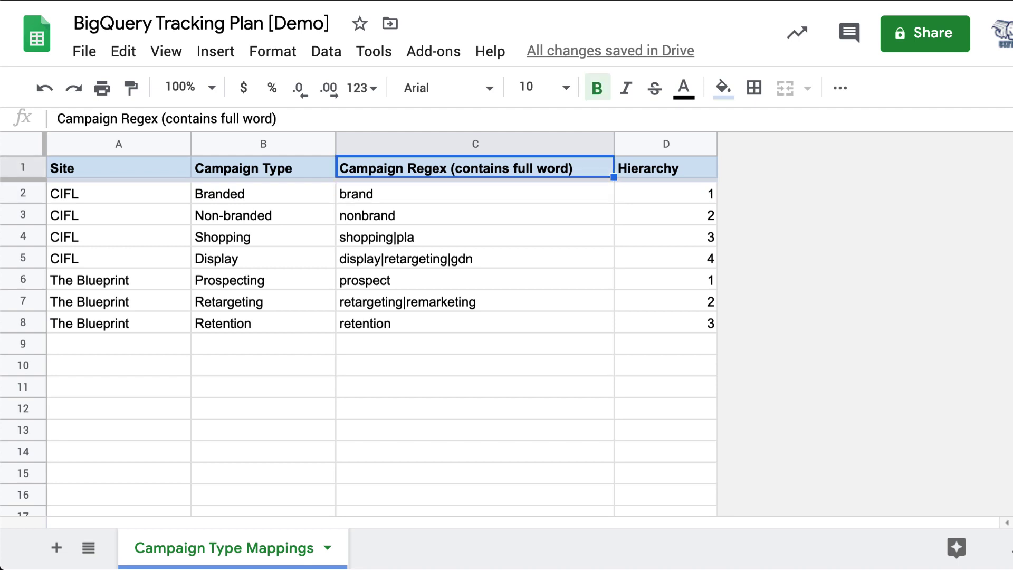
- Review the campaign regex values and the Site values by selecting down each column
key("Down")
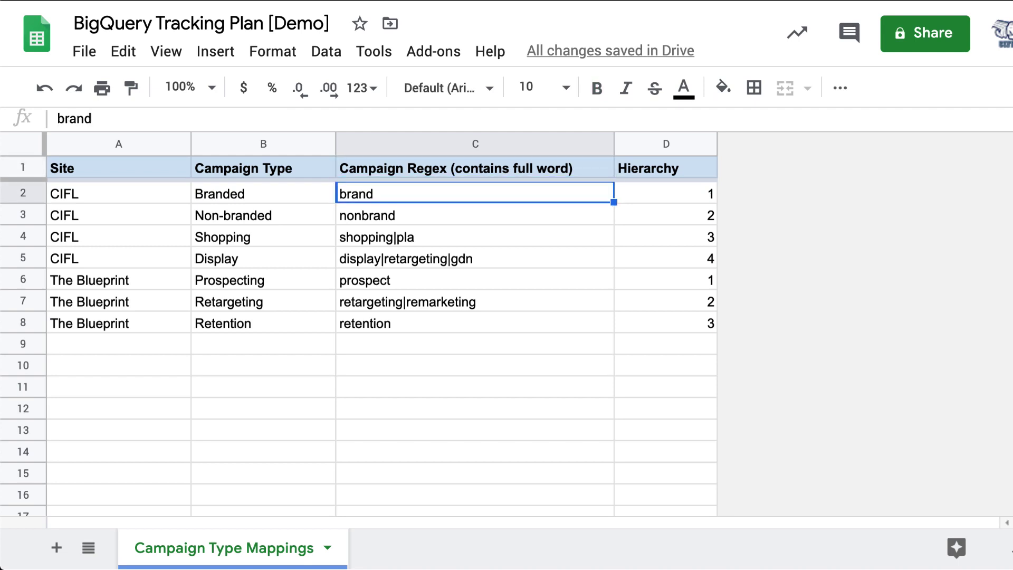
key("ctrl+shift+Down")
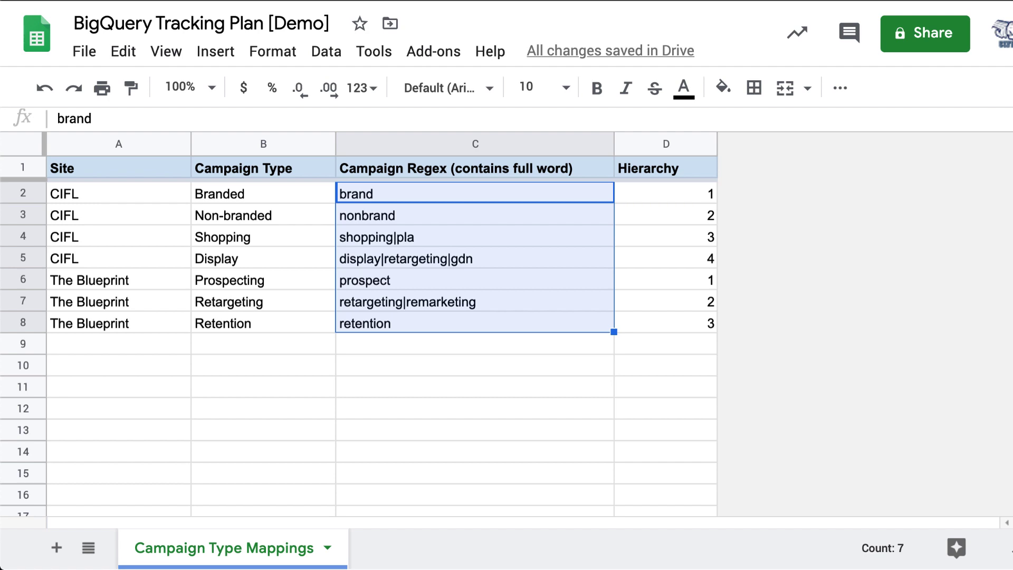
key("Left")
key("Left")
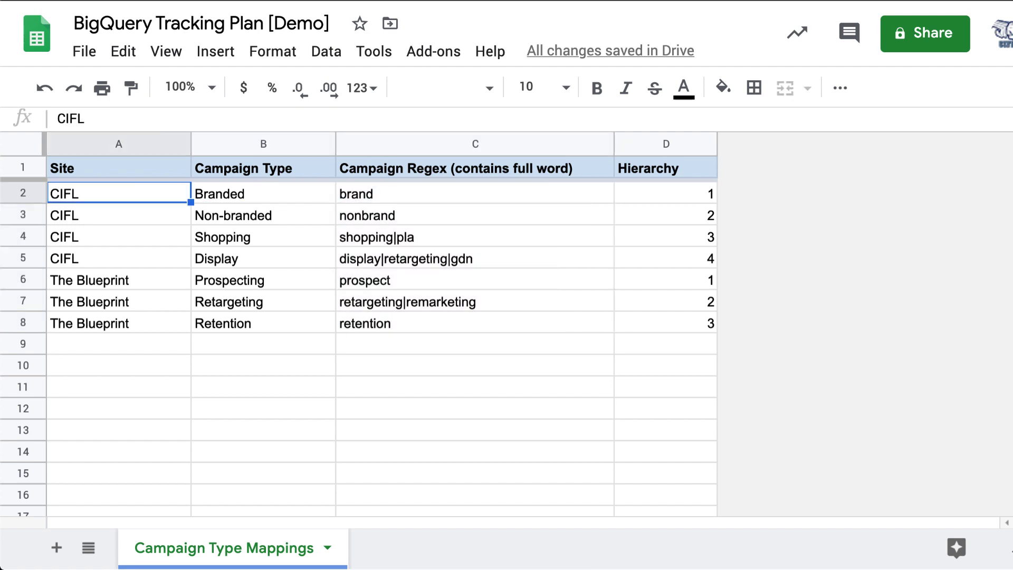
key("ctrl+shift+Down")
key("Up")
key("Down")
- Review the regex column, then the four CIFL and three The Blueprint campaign types
key("Right")
key("Right")
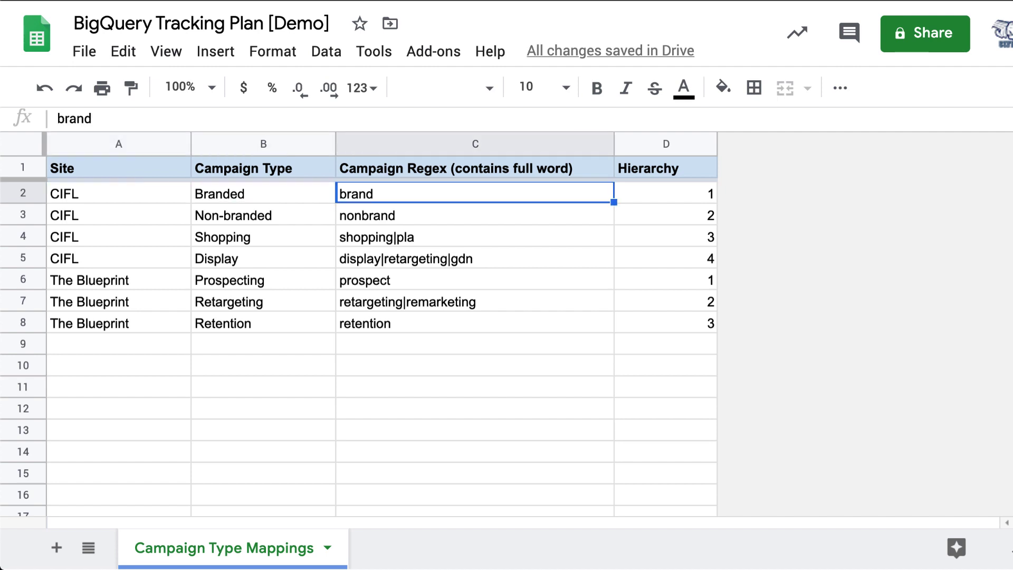
key("ctrl+shift+Down")
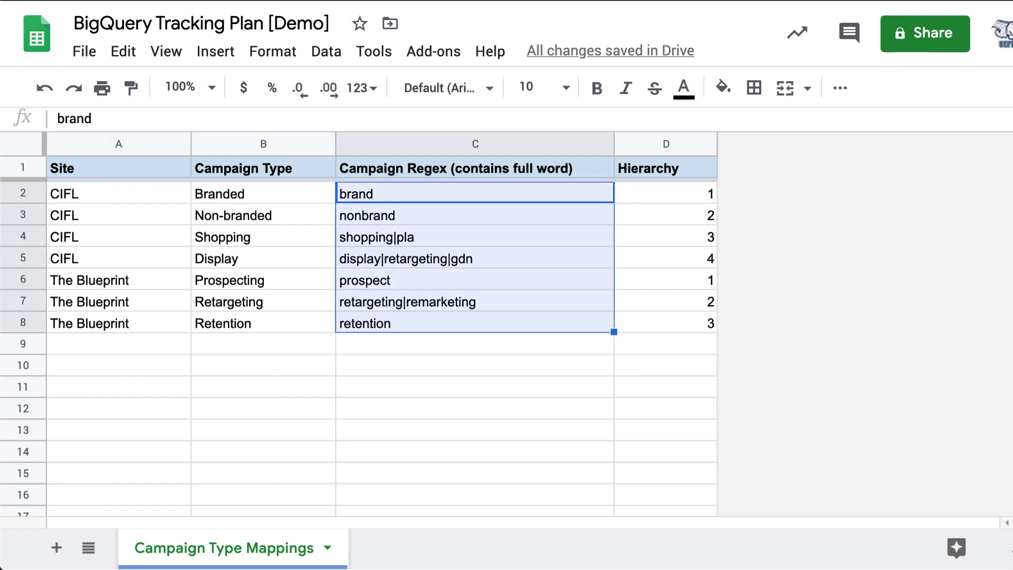
key("Up")
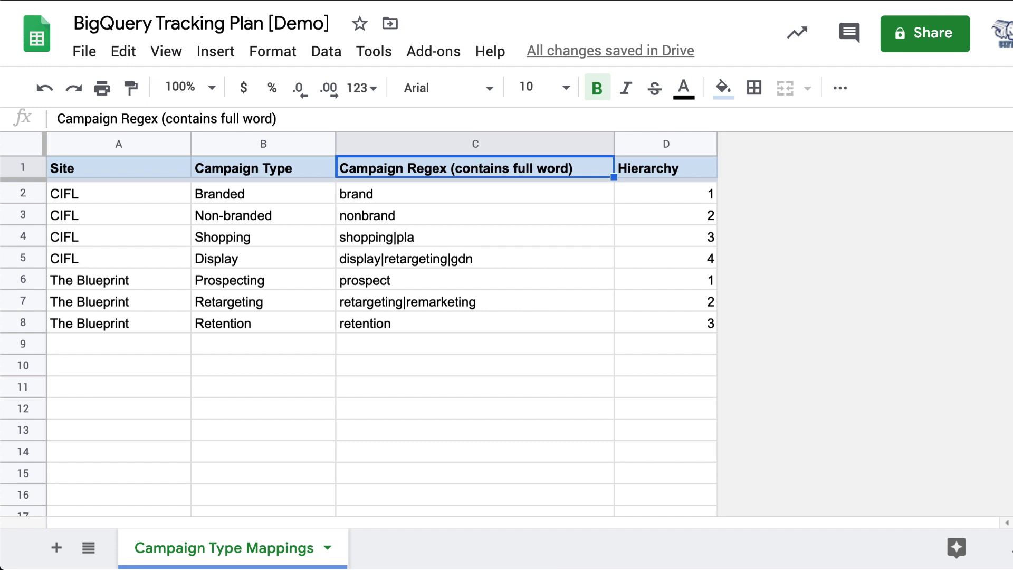
key("Left")
key("Down")
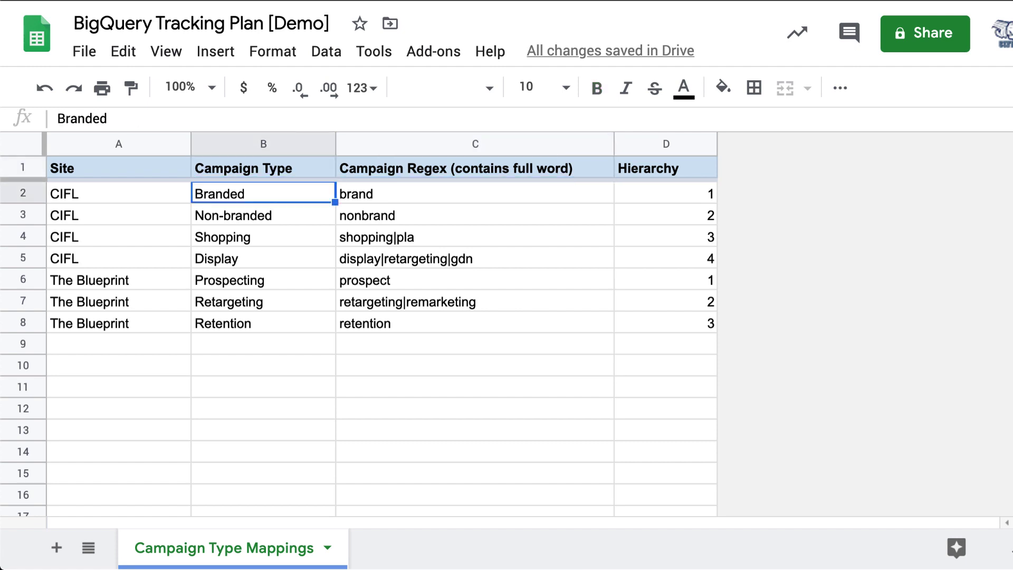
key("shift+Down")
key("shift+Down")
key("shift+Down")
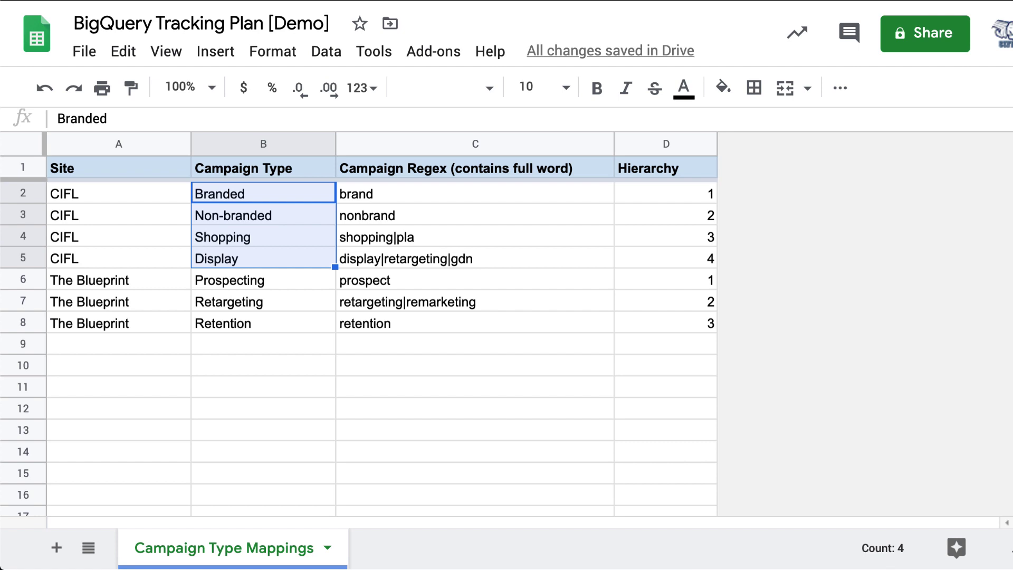
key("Up")
key("Down")
key("Down")
key("Down")
key("Down")
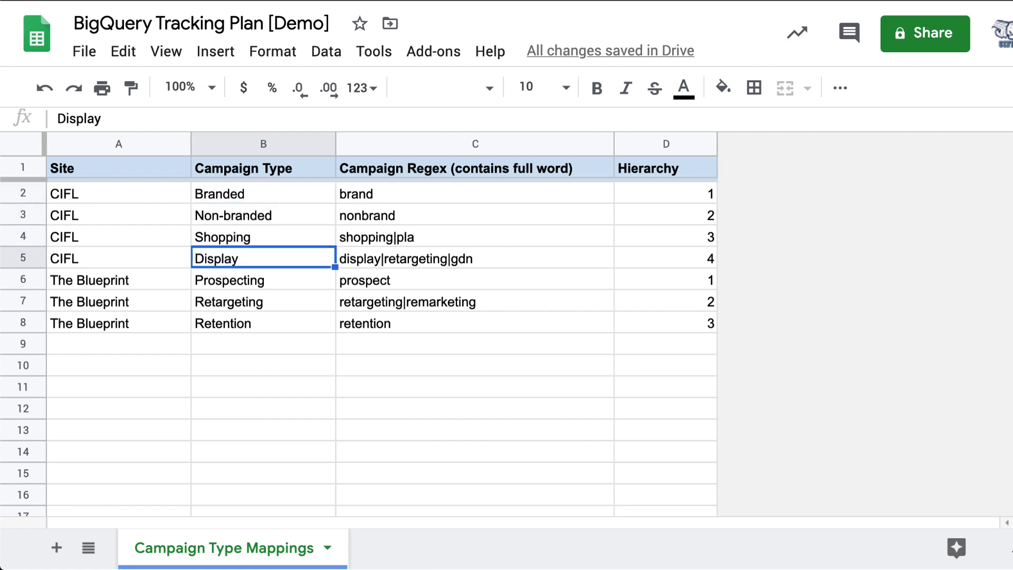
key("Down")
key("shift+Down")
key("shift+Down")
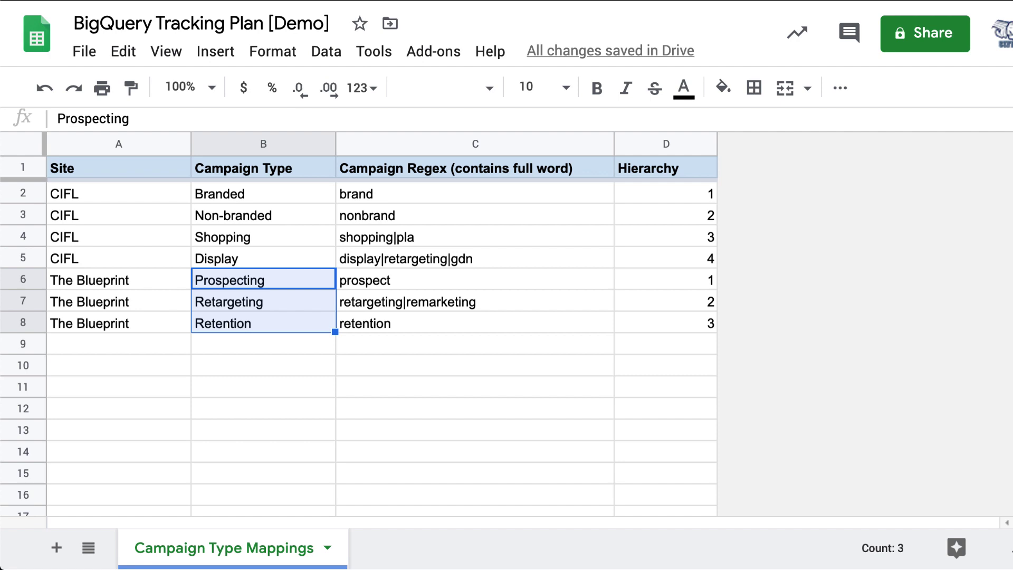
- Select the full mapping table from the Site header through row 8 across all columns
left_click(118, 193)
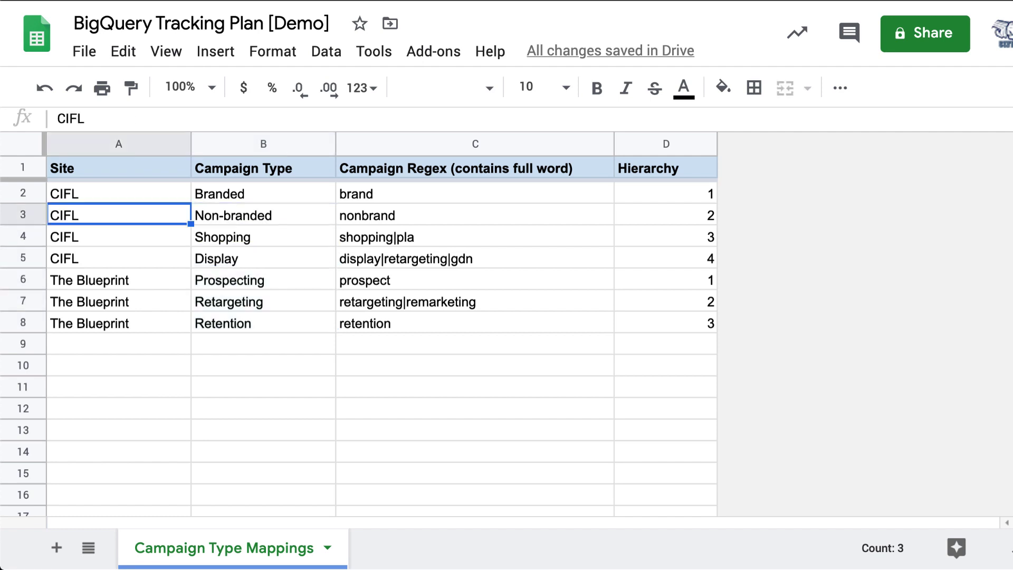
key("shift+Down")
key("shift+Down")
key("shift+Down")
key("shift+Down")
key("shift+Down")
key("shift+Down")
key("shift+Right")
key("shift+Right")
key("shift+Right")
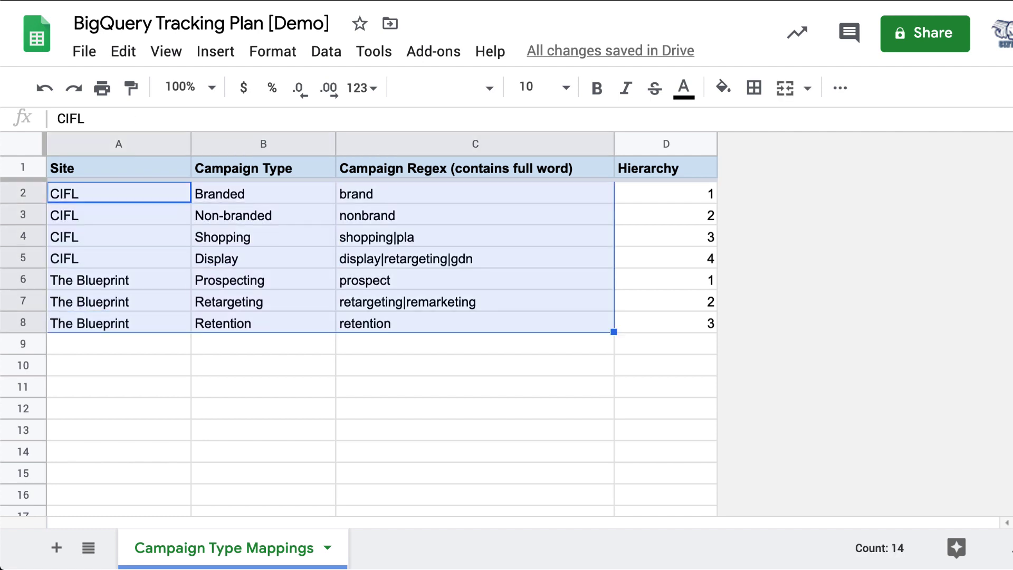
left_click(514, 199)
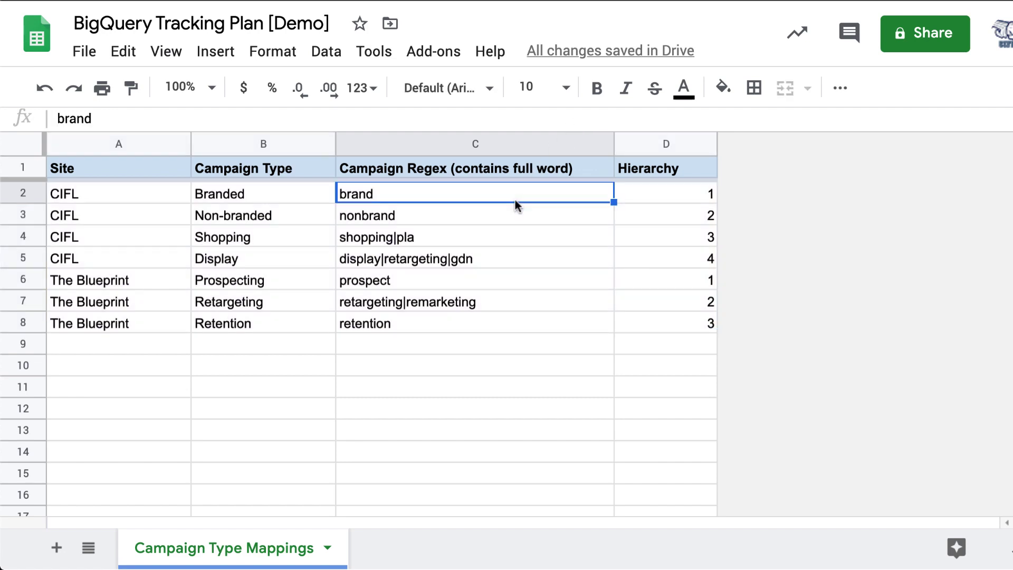
key("Down")
key("Down")
key("Down")
key("Down")
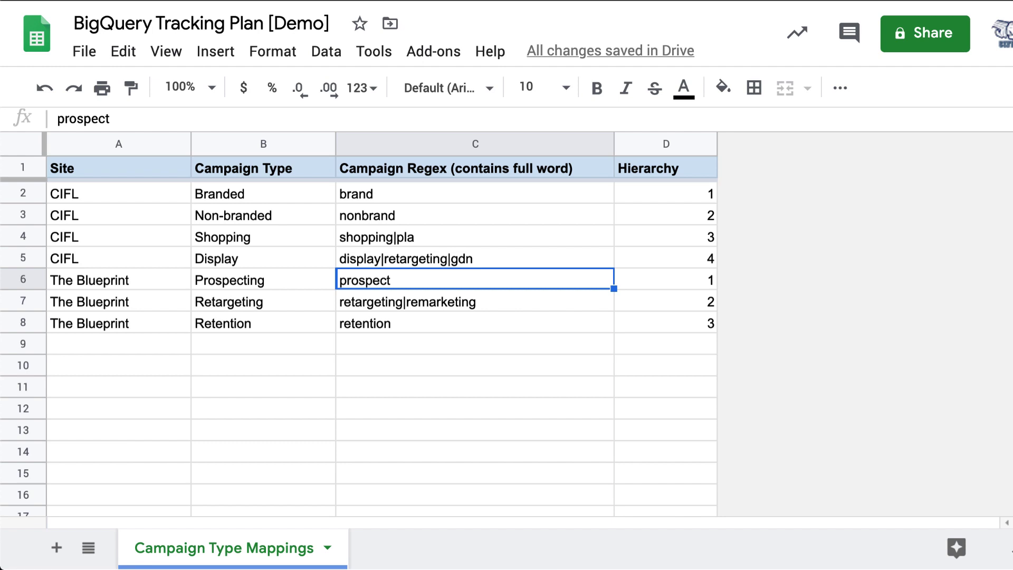
left_click(475, 259)
left_click(263, 194)
left_click(119, 168)
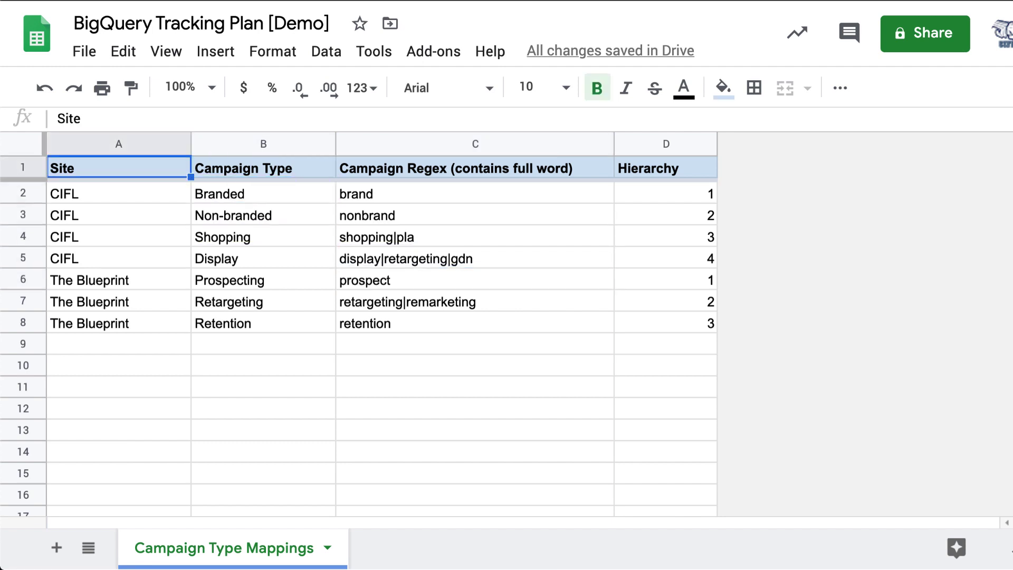
key("ctrl+shift+Down")
key("ctrl+shift+Right")
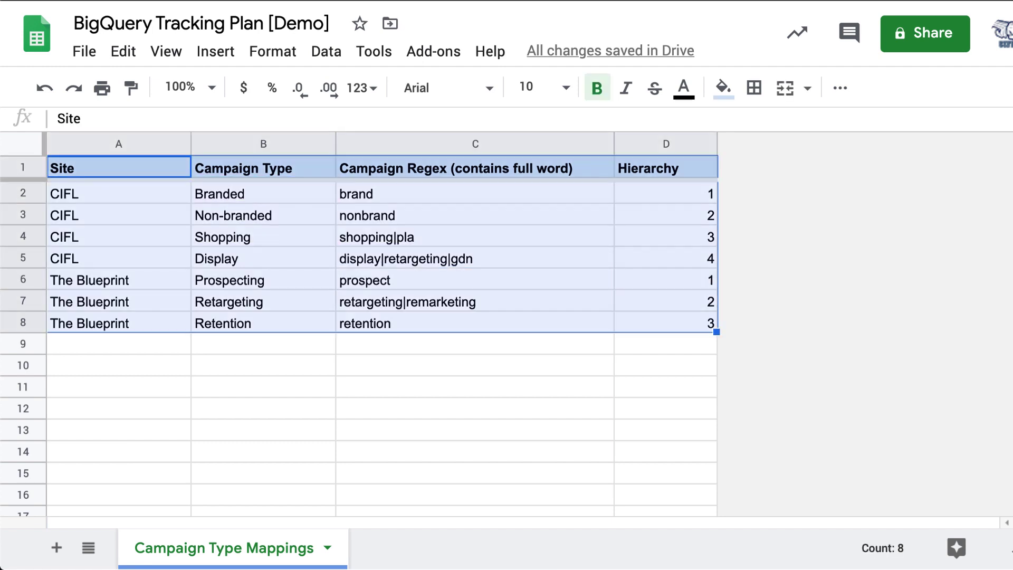
- Inspect the brand, shopping|pla and display regexes, leaving the display regex unchanged
left_click(451, 201)
key("Down")
key("Down")
key("Down")
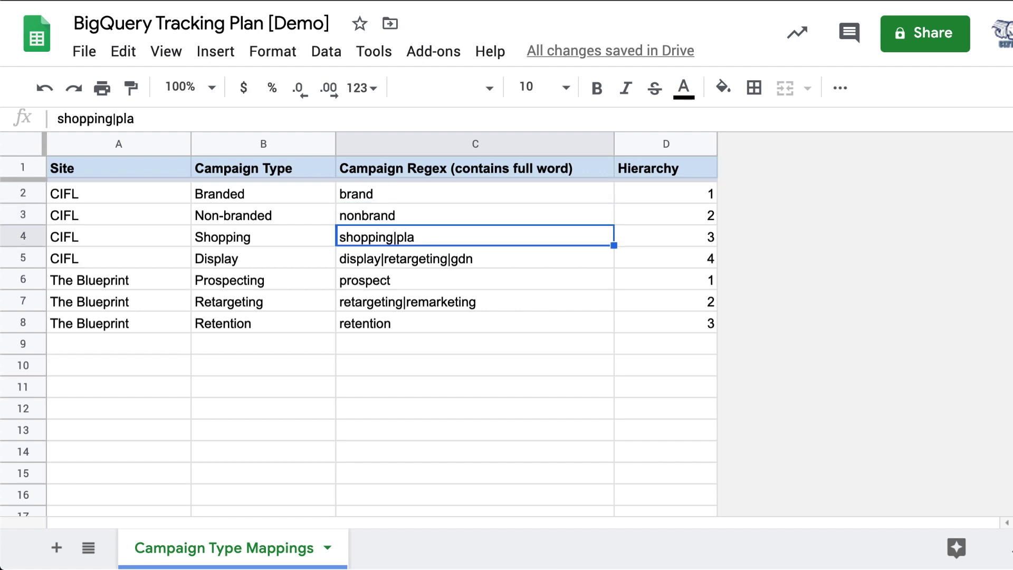
key("Up")
key("Down")
key("Return")
key("alt+shift+Left")
key("alt+shift+Left")
key("alt+shift+Left")
key("Escape")
key("Left")
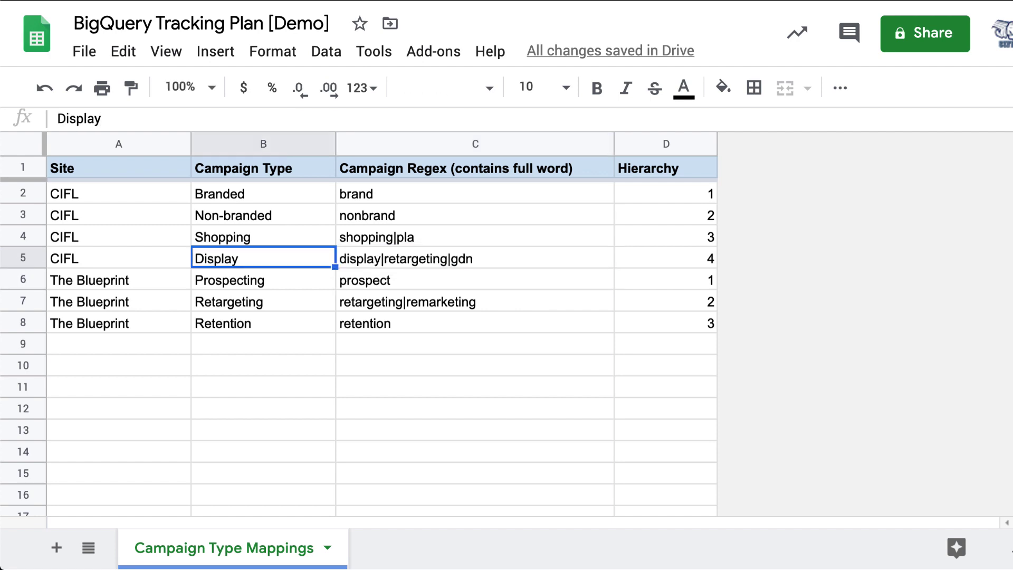
- Select the CIFL rows 2–5 across all four columns, then pick the Non-branded cell
key("Left")
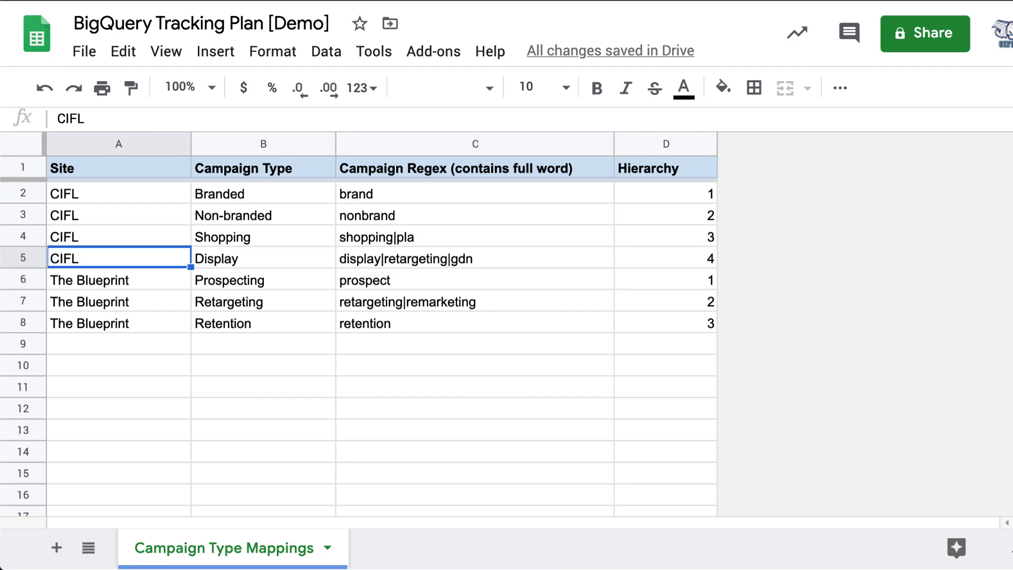
key("shift+Up")
key("shift+Up")
key("shift+Up")
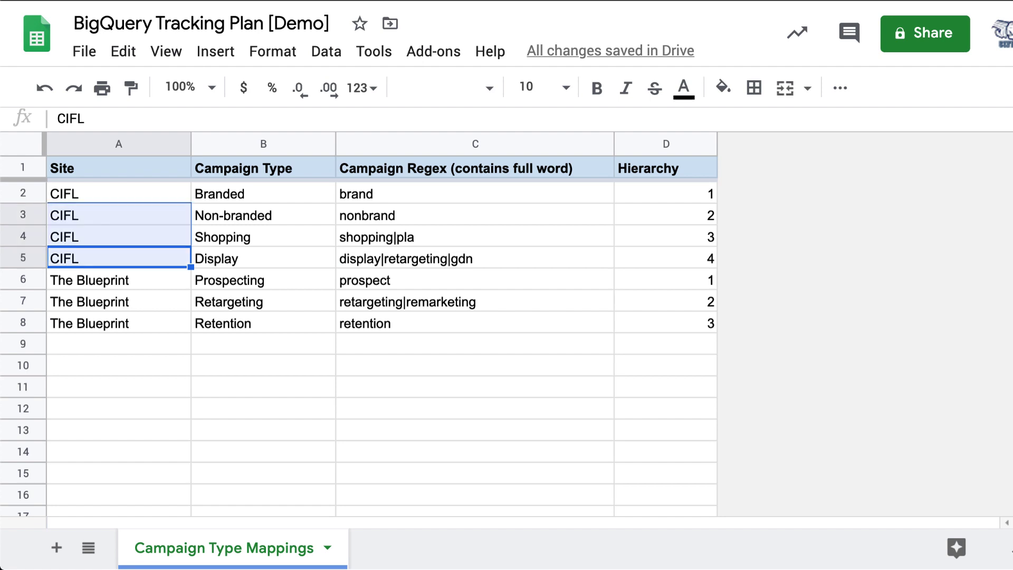
key("shift+Right")
key("shift+Right")
key("shift+Right")
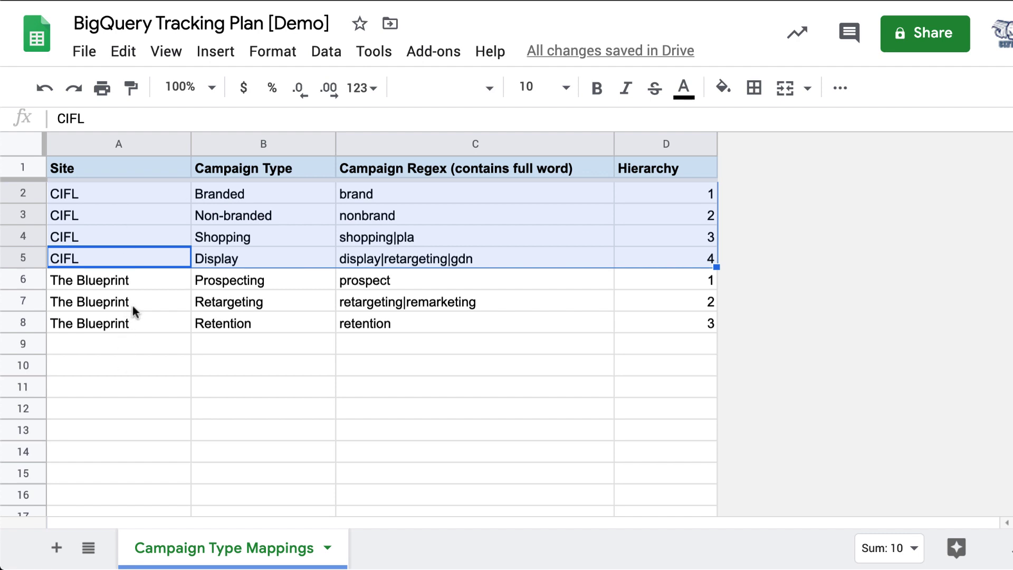
left_click(225, 213)
- Insert a new column left of Campaign Type headed 'Platform'
right_click(225, 145)
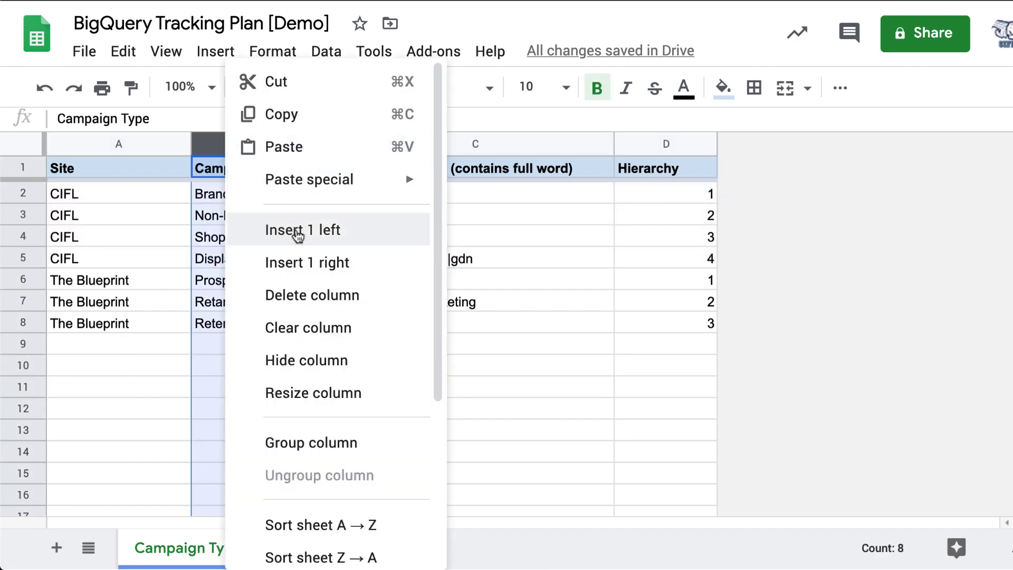
left_click(272, 229)
left_click(263, 167)
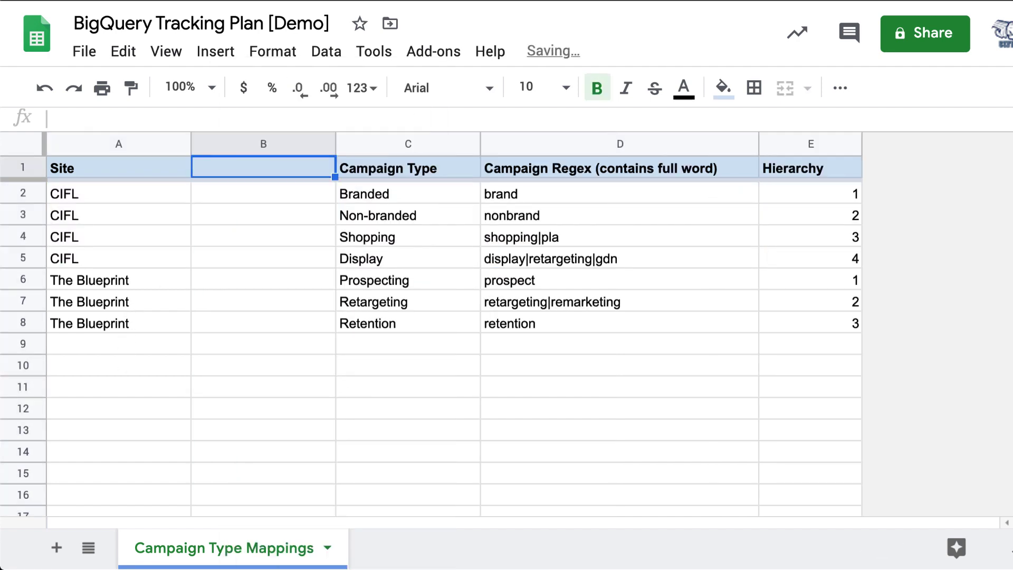
type("Platform")
key("Return")
- Fill 'Google Ads' and 'Facebook Ads' into the first two Platform rows and select the table
type("Google Ads")
key("Return")
type("Facebook Ads")
key("Return")
left_click(118, 193)
left_click_drag(118, 168, 811, 323)
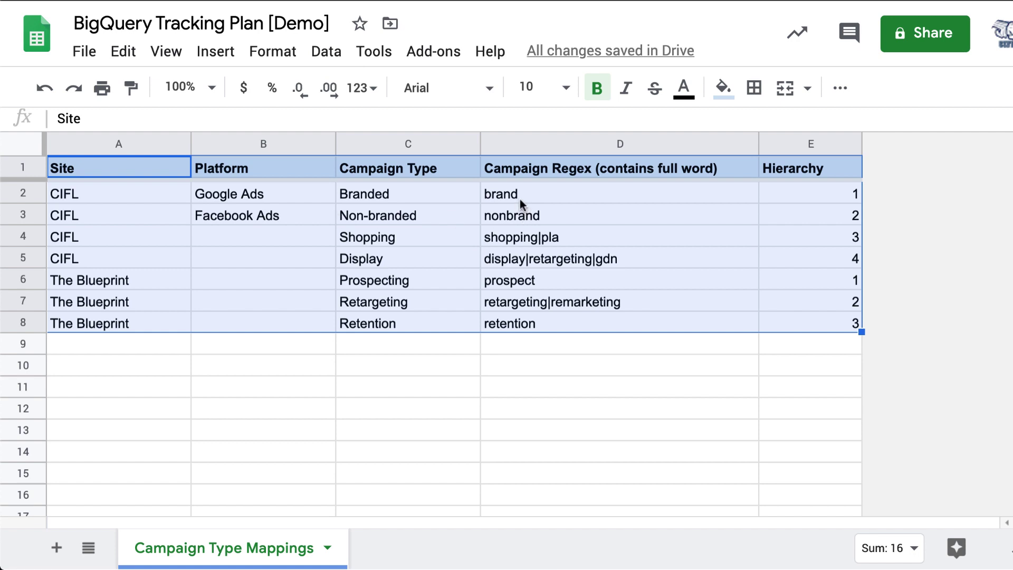
- Check the CIFL Hierarchy numbers against their brand, nonbrand and shopping|pla regexes
left_click(851, 191)
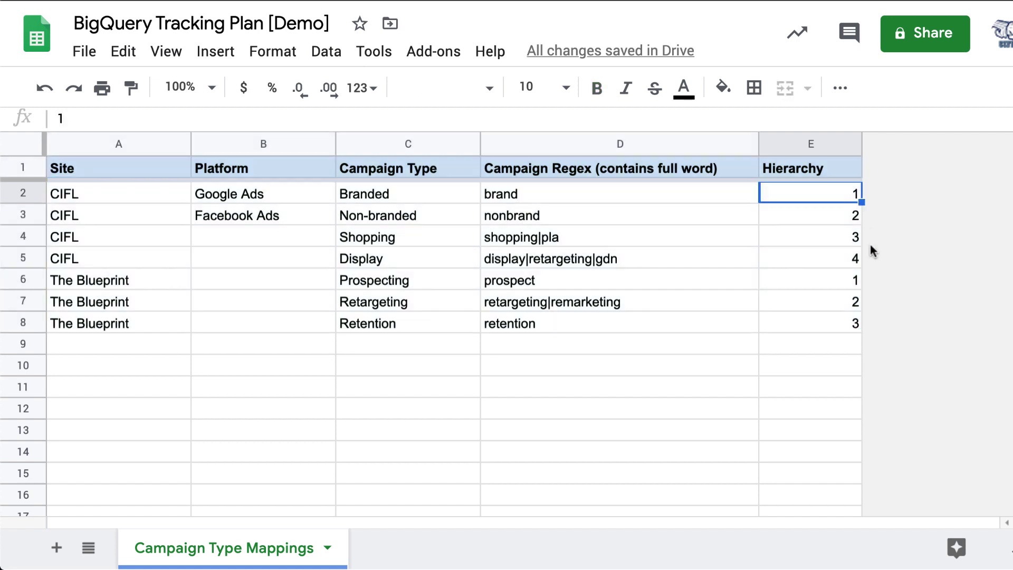
key("shift+Down")
key("shift+Down")
key("shift+Down")
left_click(620, 194)
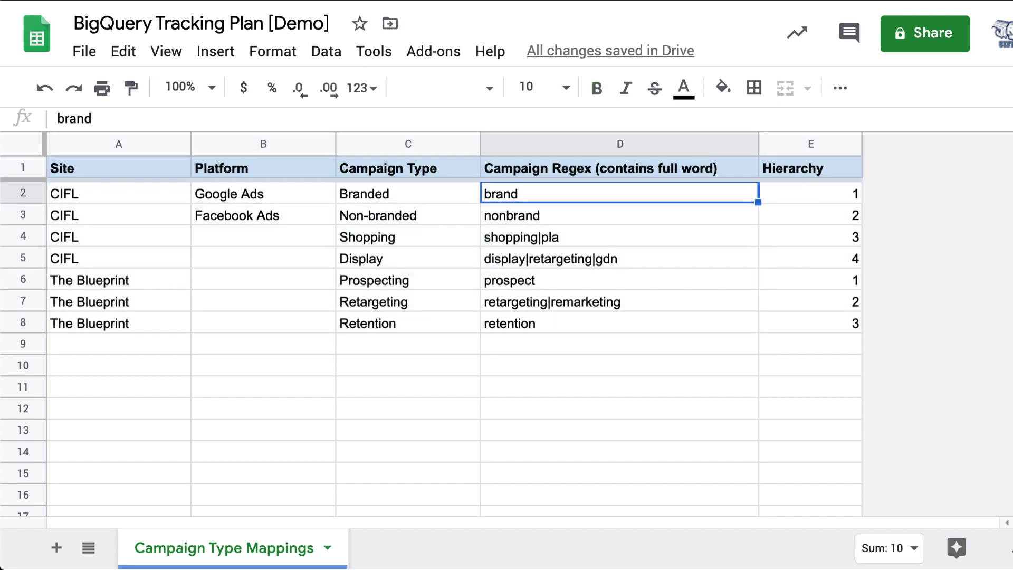
left_click(620, 215)
left_click(810, 215)
key("Up")
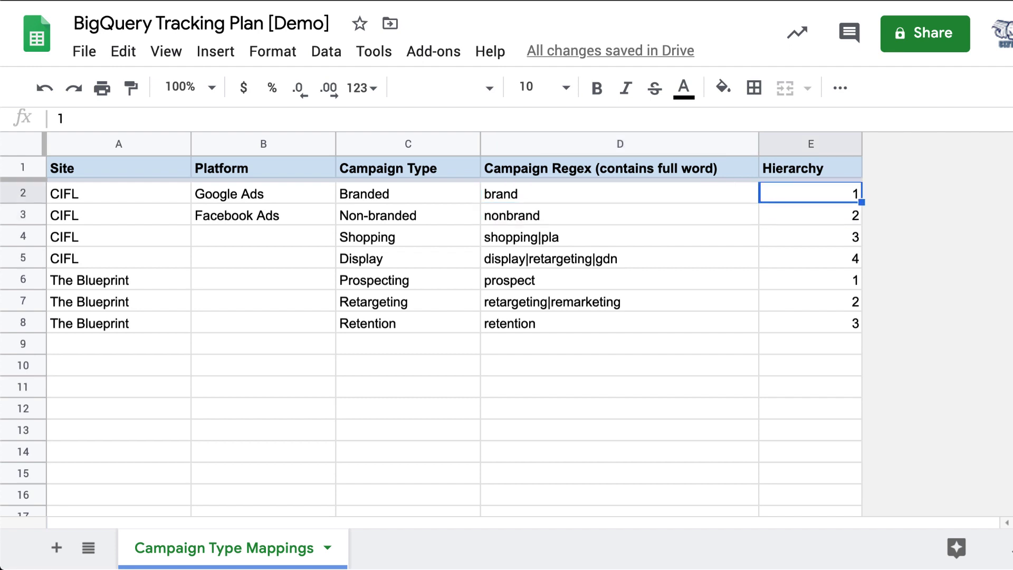
key("shift+Down")
key("shift+Down")
key("shift+Down")
left_click(663, 244)
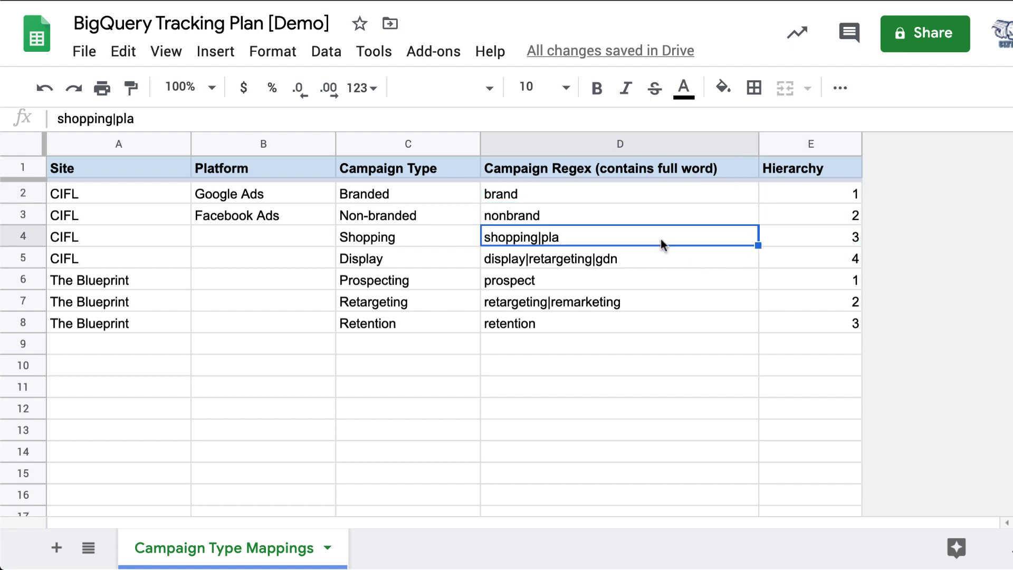
- Select the whole mapping table A1:E8 and switch over to Sublime Text
key("ctrl+Home")
key("ctrl+shift+End")
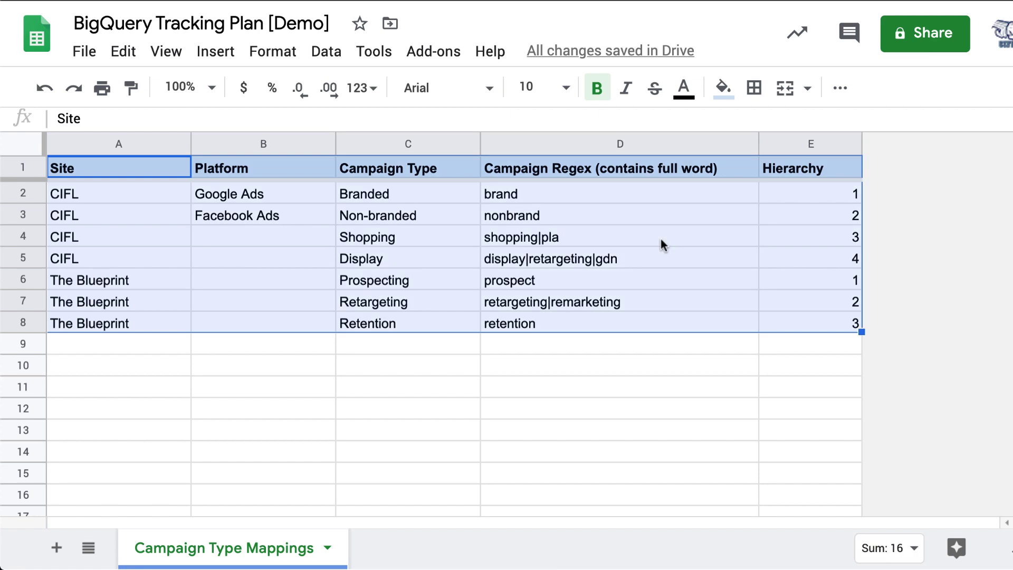
key("super+Tab")
key("super+Tab")
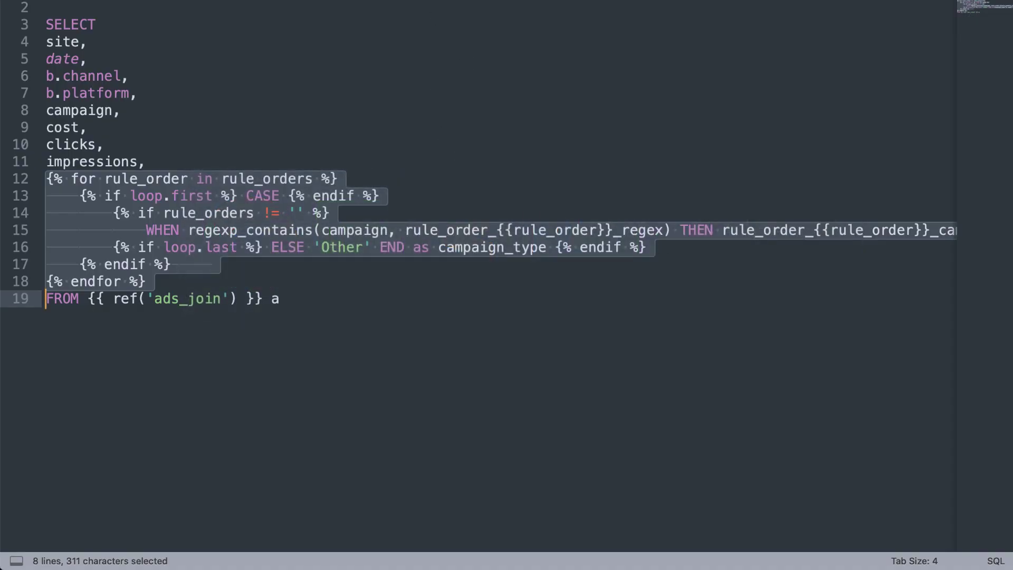
key("ctrl+Tab")
left_click(461, 161)
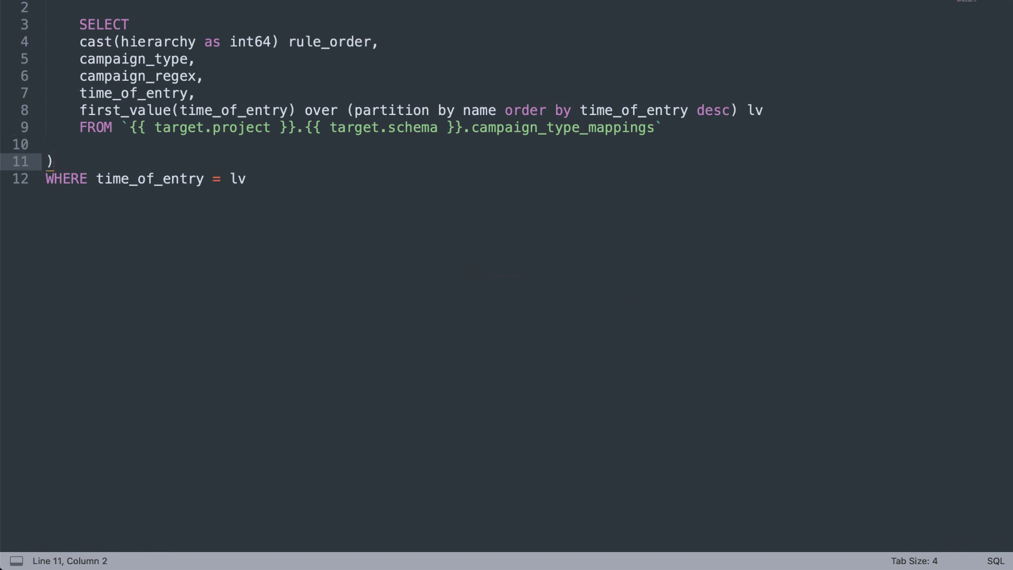
key("Down")
key("super+Tab")
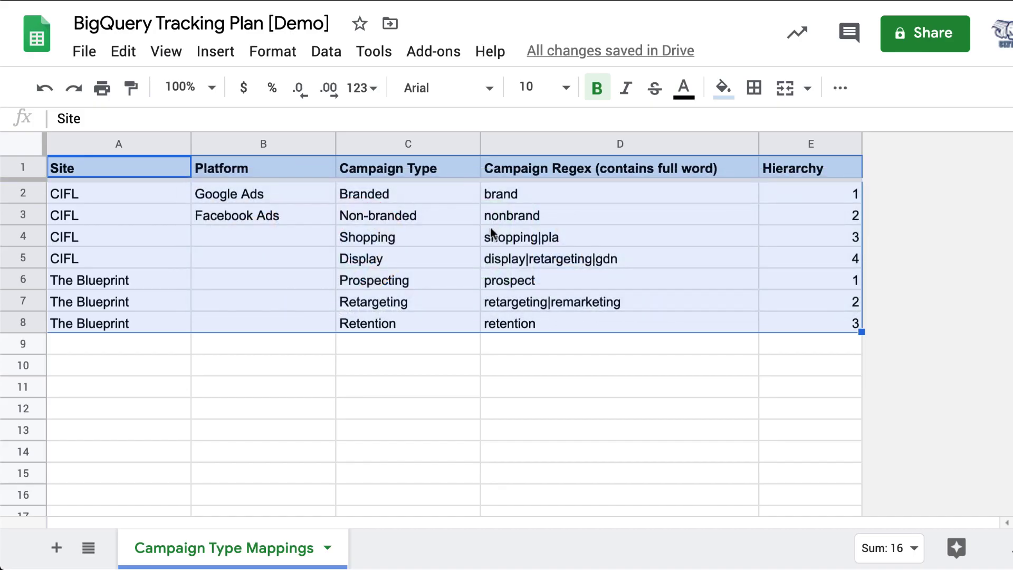
left_click(491, 223)
key("Up")
key("Left")
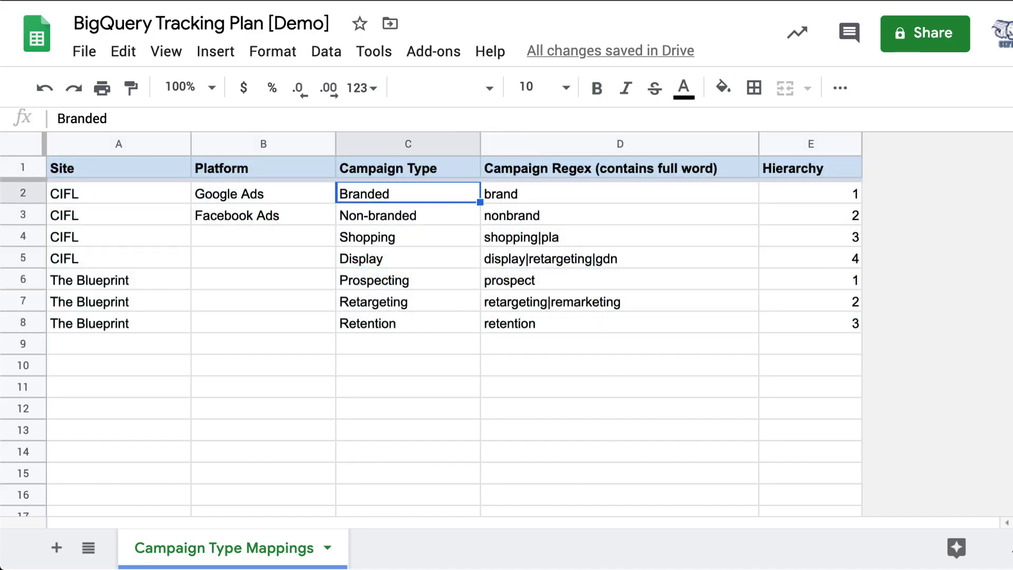
key("Up")
key("Left")
key("Left")
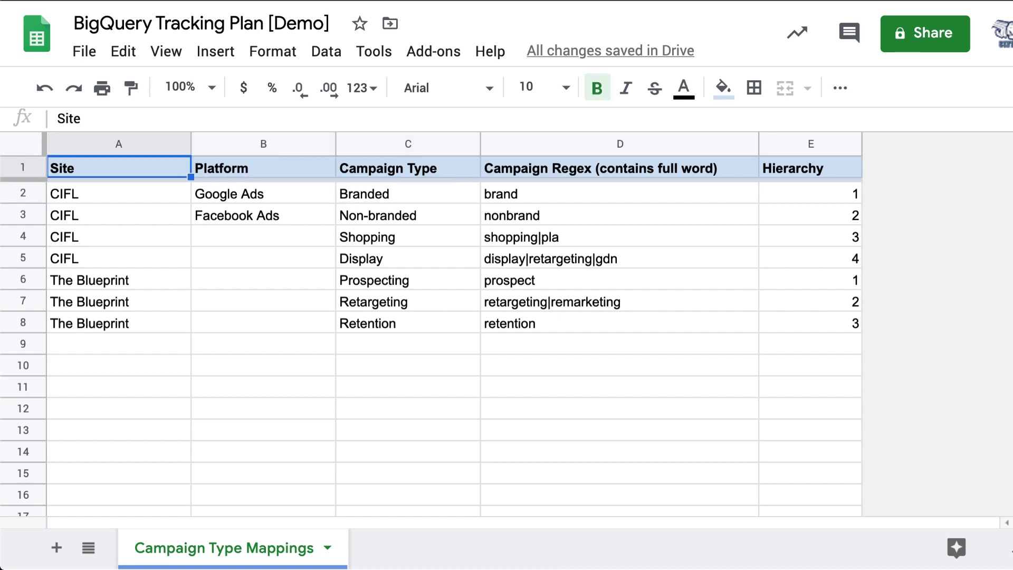
key("Down")
key("shift+Down")
key("shift+Down")
key("shift+Down")
key("shift+Right")
key("shift+Right")
key("shift+Right")
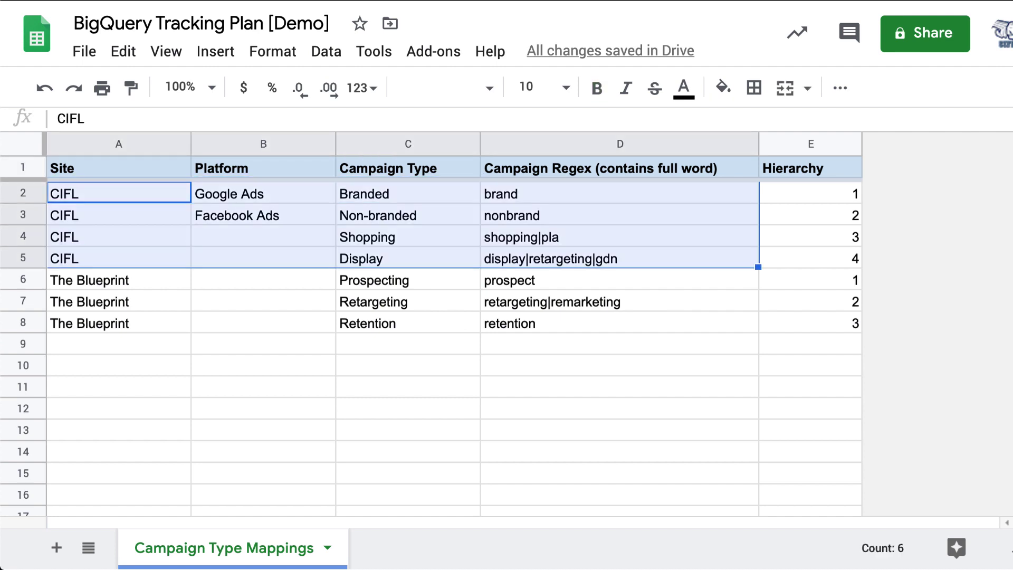
key("shift+Right")
key("super+Tab")
left_click(462, 215)
key("super+a")
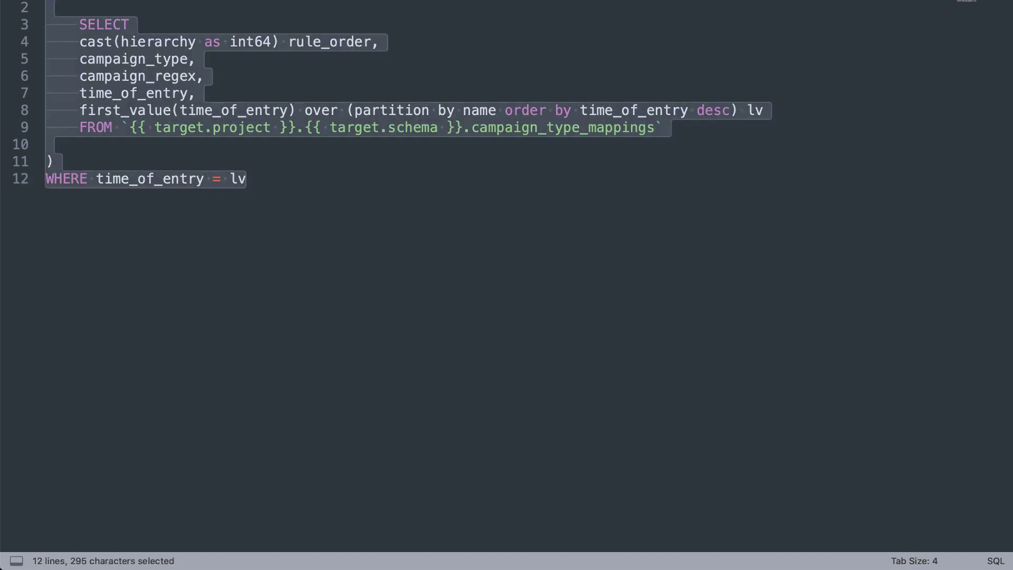
- Highlight the templated loop on lines 12–18 of the CASE query, then return to the mappings sheet
key("ctrl+Tab")
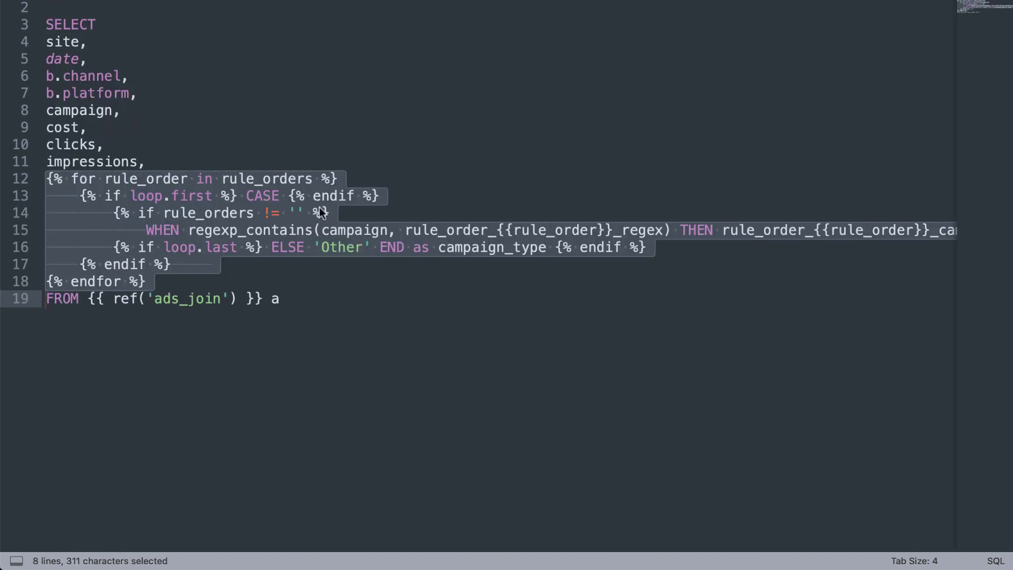
left_click(312, 250)
left_click_drag(228, 284, 24, 182)
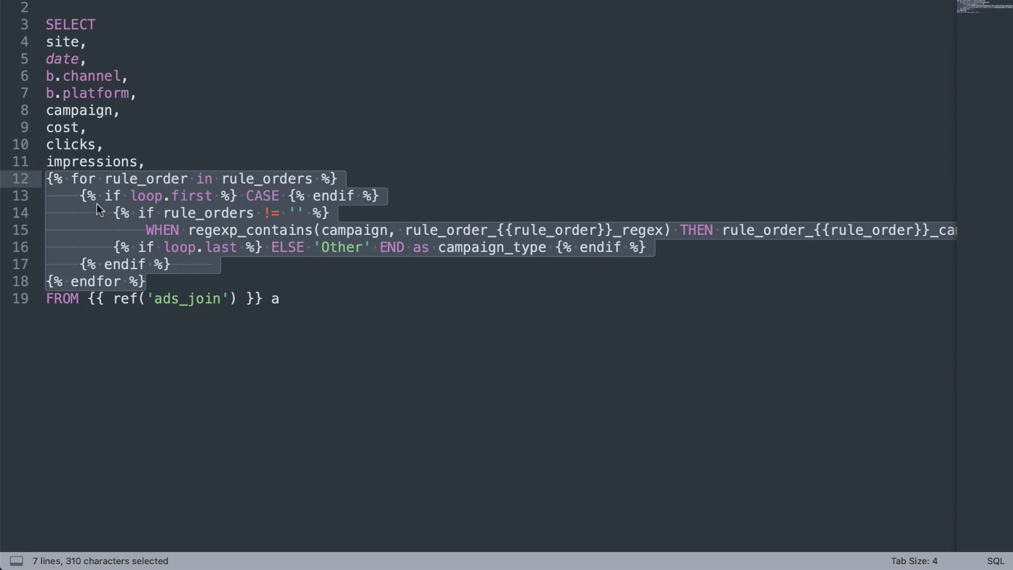
key("super+Tab")
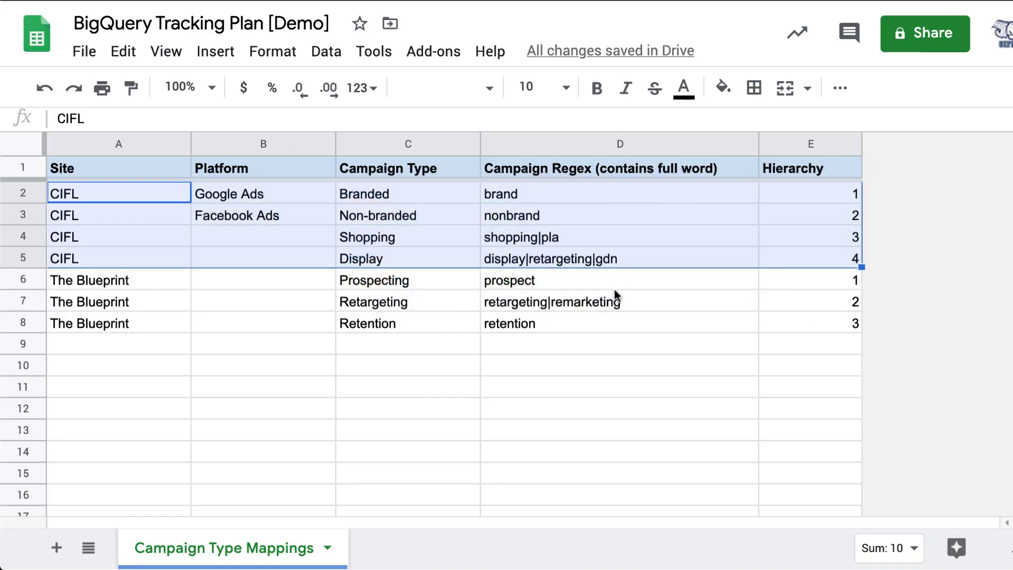
- In the SQL editor, highlight campaign_type on line 16 and the rule_order_ prefix on line 15
key("super+Tab")
left_click(546, 248)
double_click(464, 247)
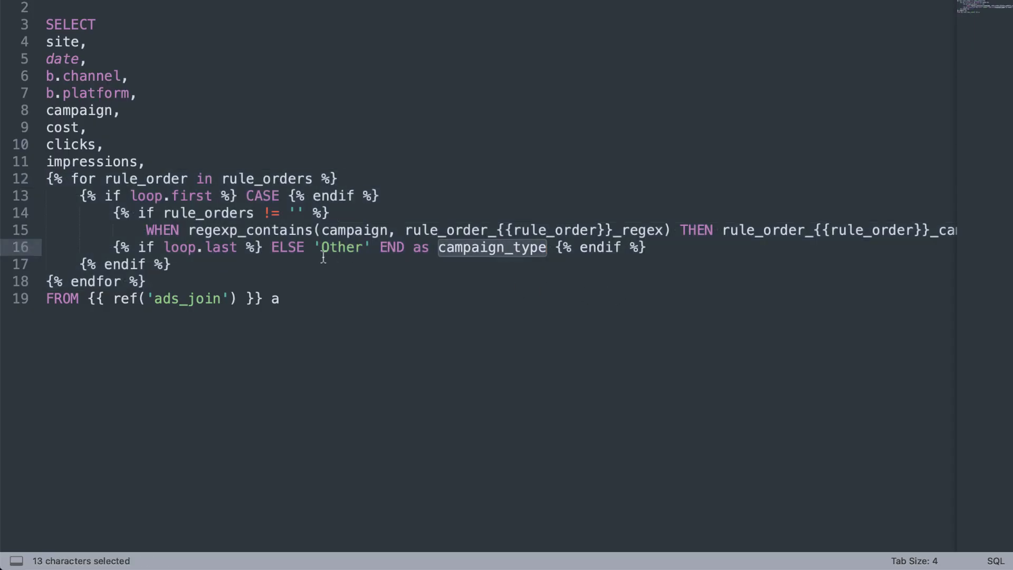
left_click(789, 232)
double_click(789, 232)
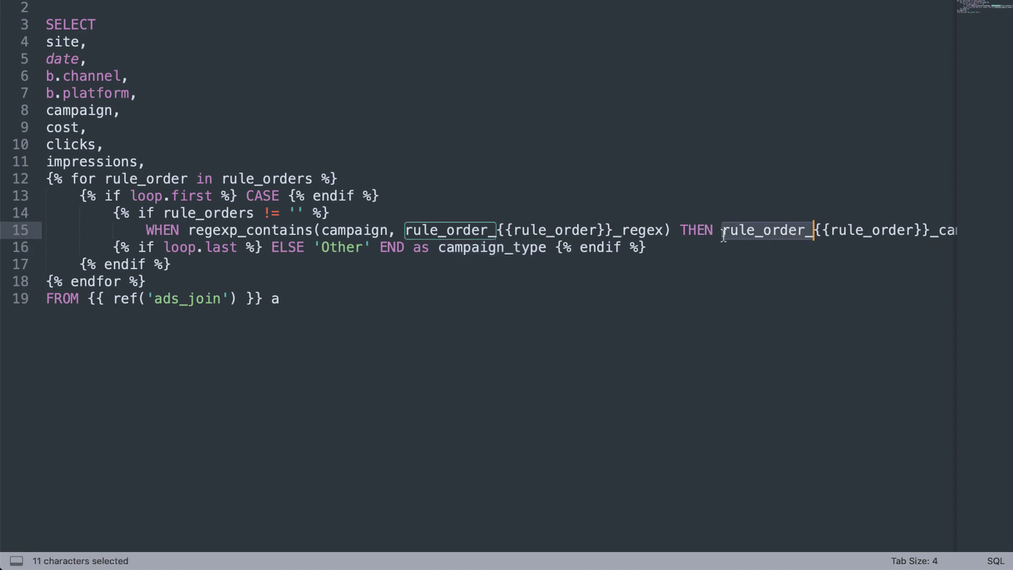
left_click(417, 254)
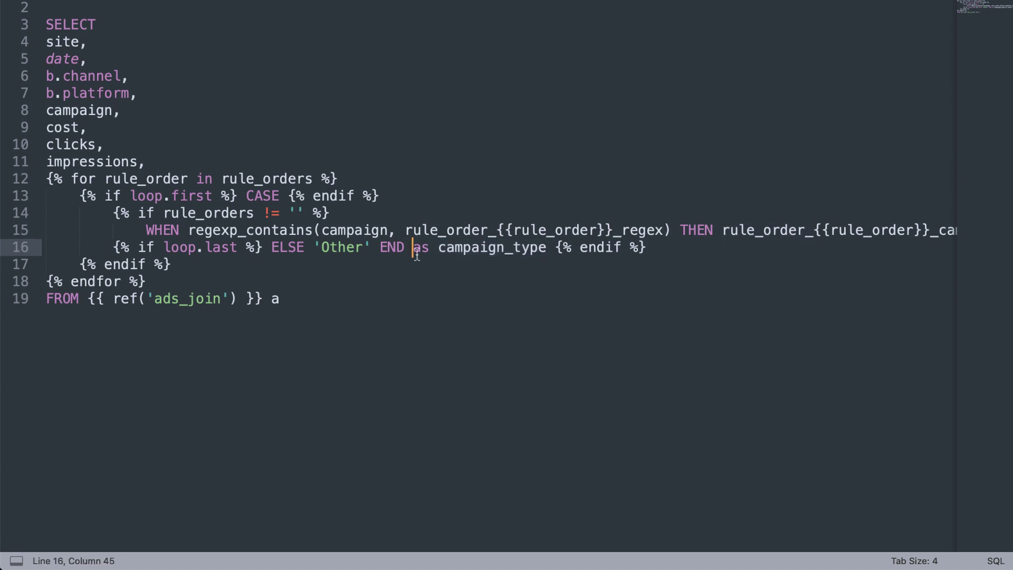
double_click(457, 247)
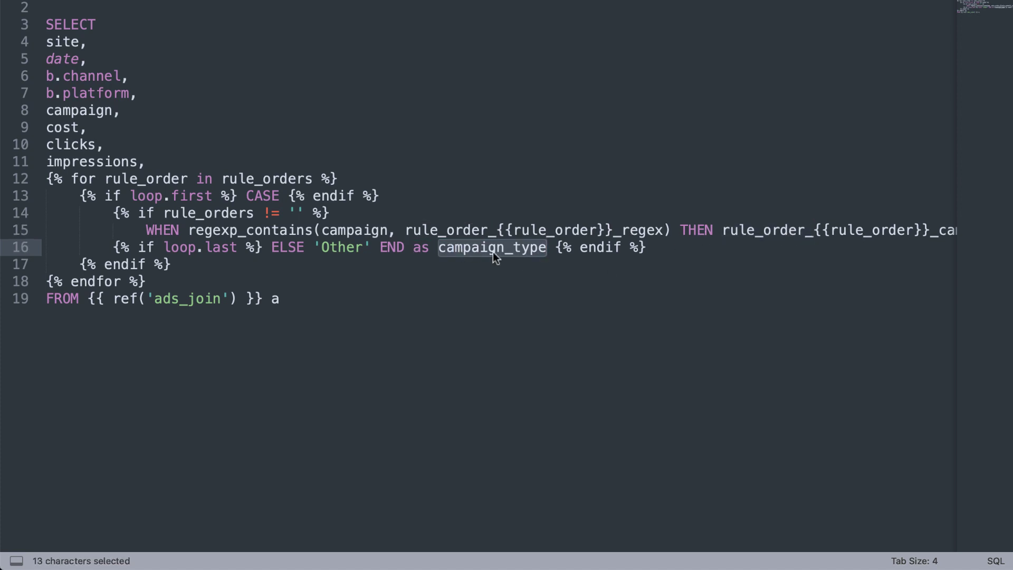
- Select the b.channel and b.platform lines, compare with Google Ads in B2, then return
left_click(167, 98)
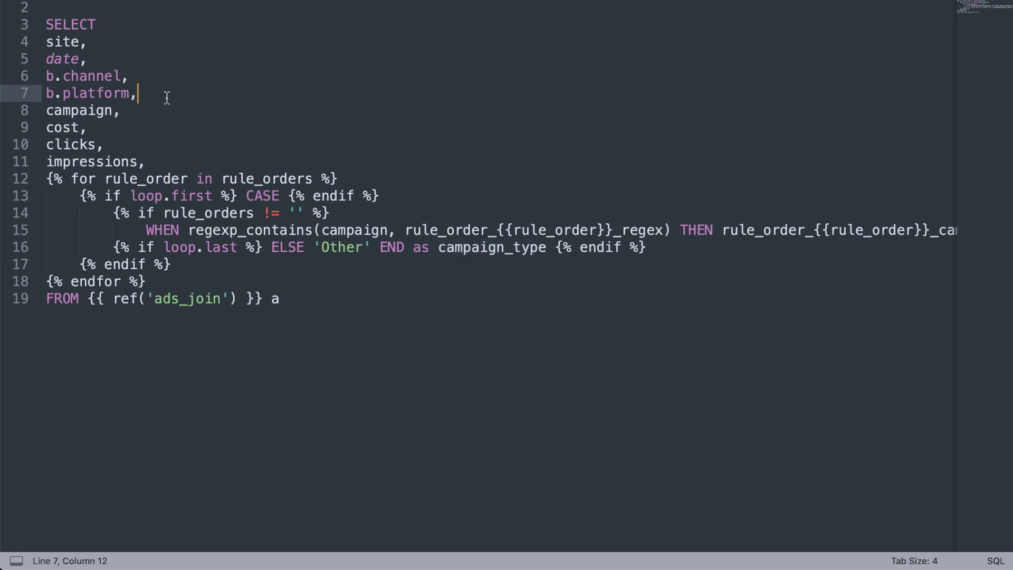
key("shift+Up")
key("shift+super+Left")
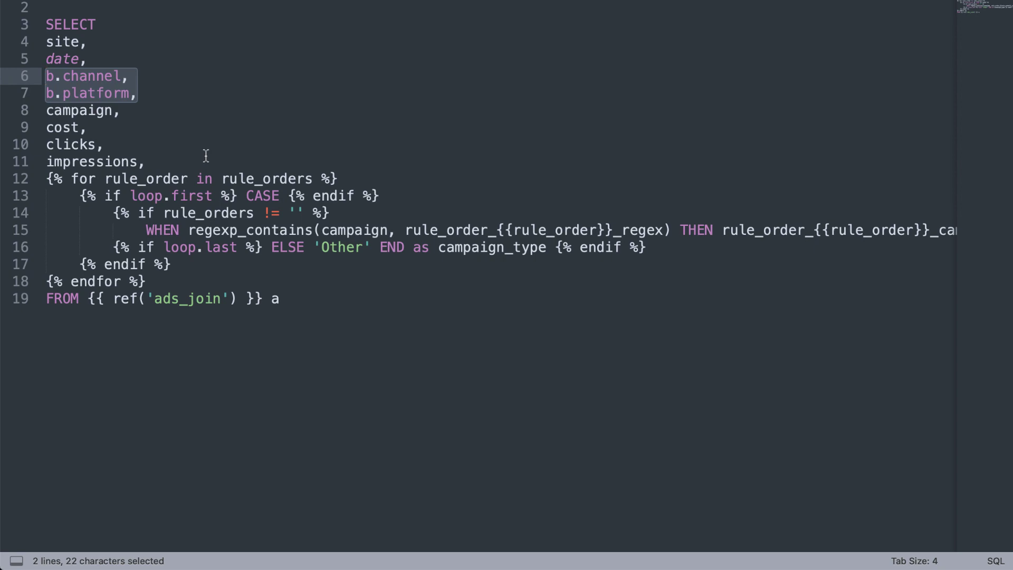
key("super+Tab")
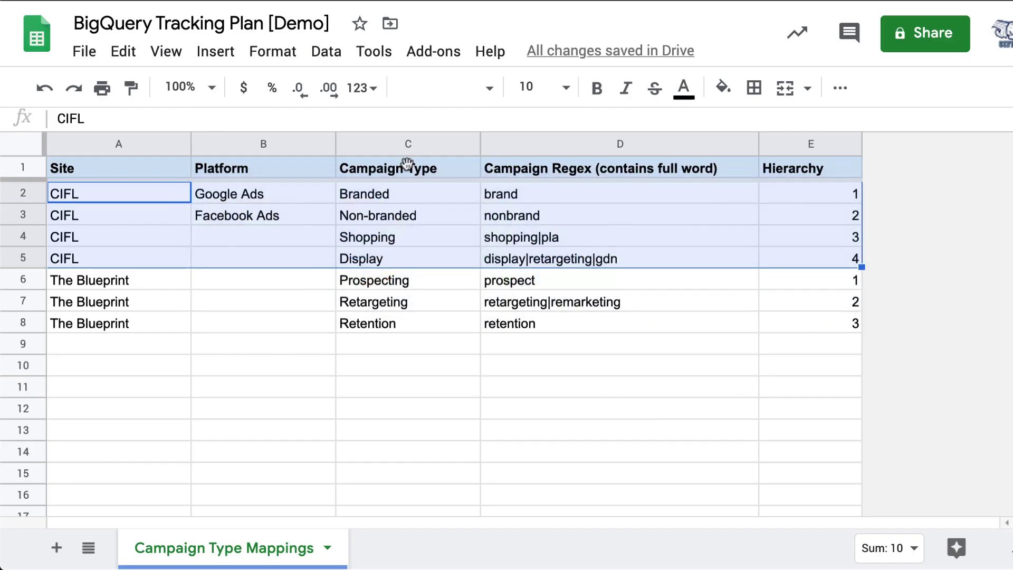
left_click(287, 201)
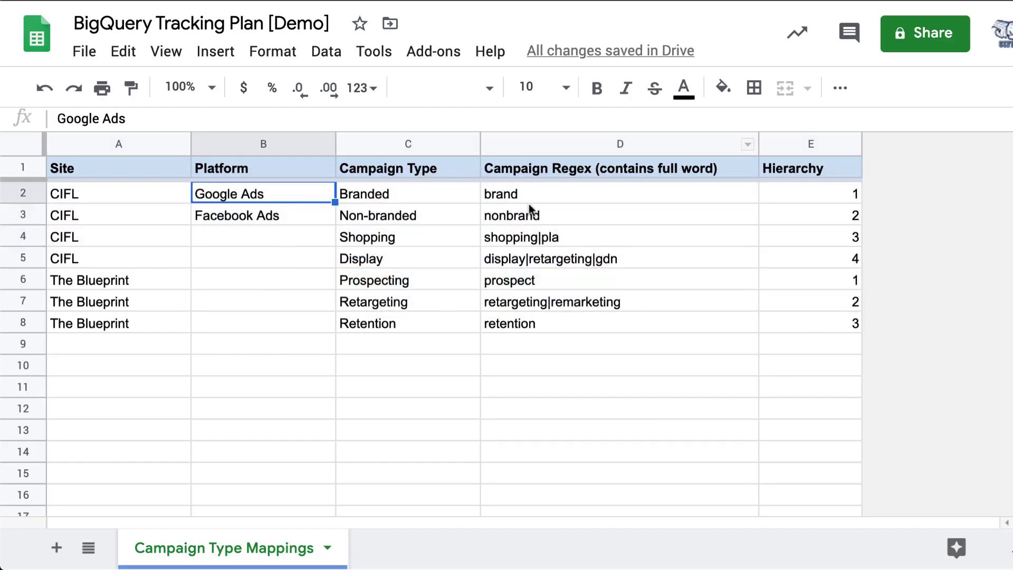
key("super+Tab")
left_click(532, 294)
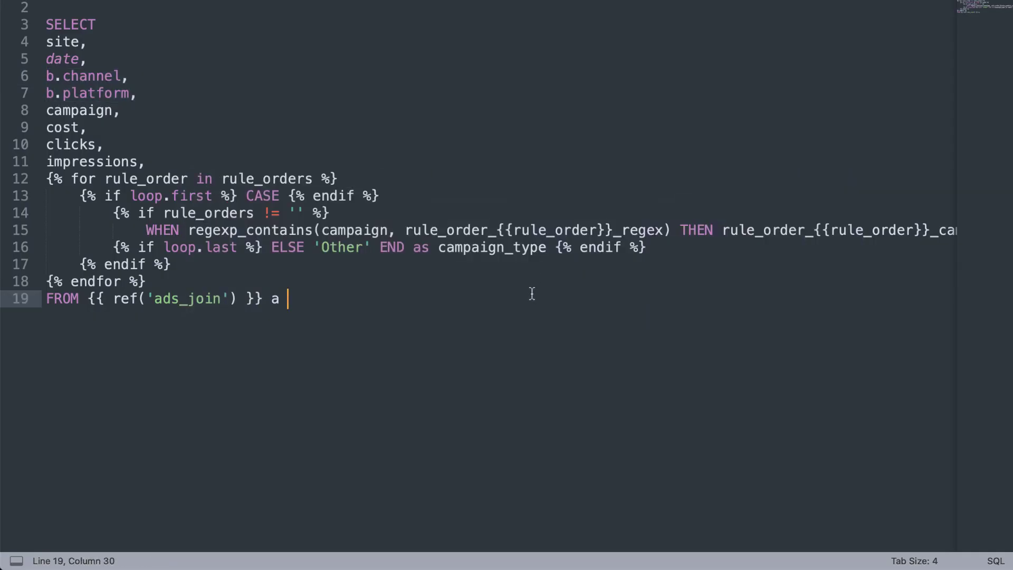
key("Up")
key("Up")
key("Up")
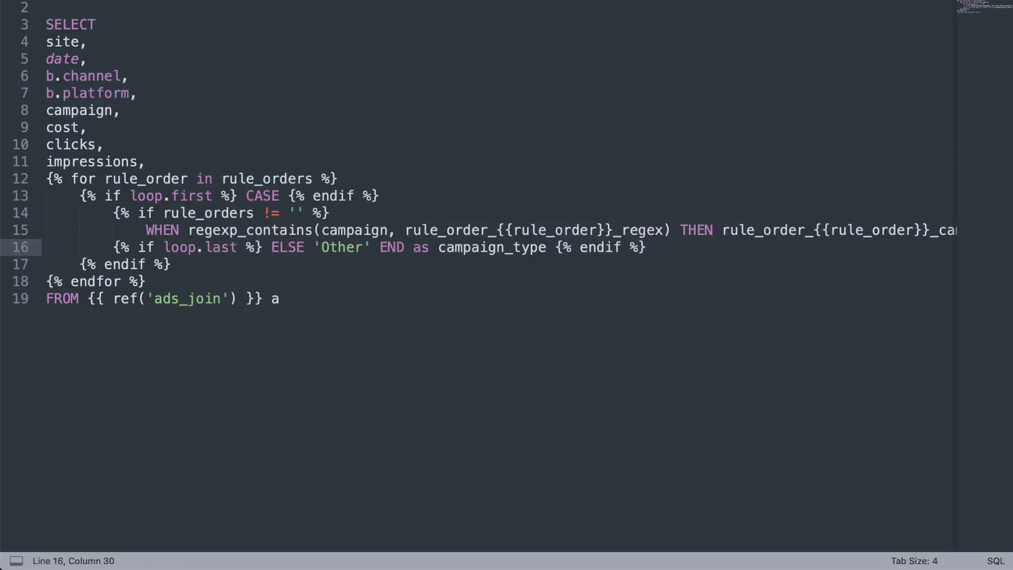
key("Down")
key("Down")
key("Up")
key("Down")
key("shift+Up")
key("shift+Up")
key("shift+Up")
key("shift+Up")
key("shift+Up")
key("shift+Up")
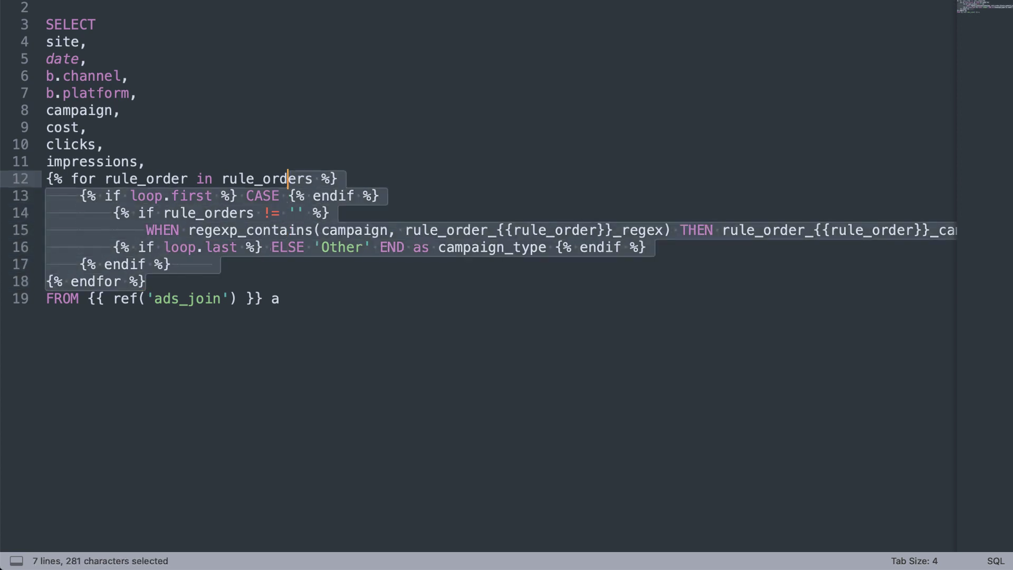
key("super+shift+Left")
key("super+Tab")
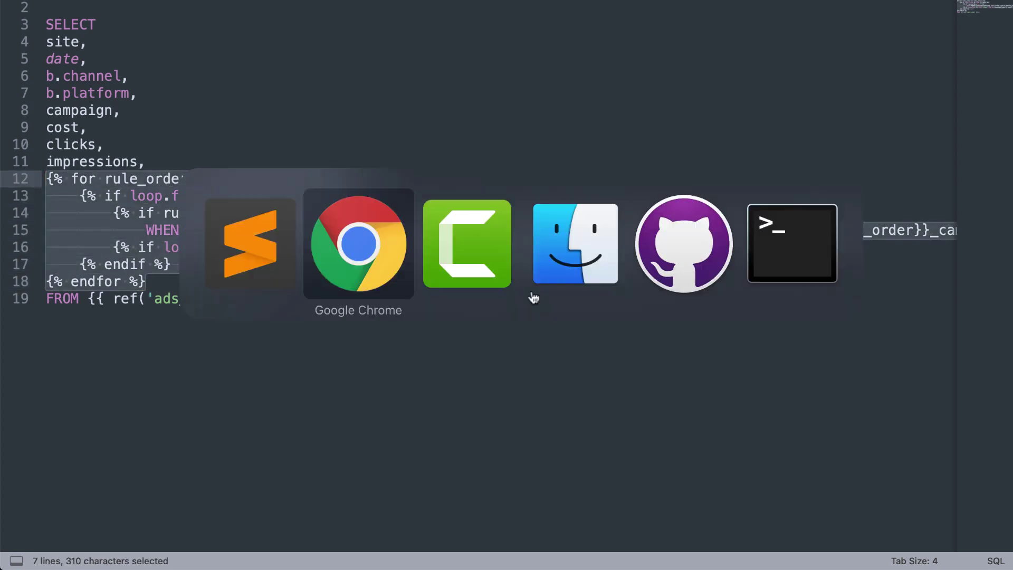
key("super+Tab")
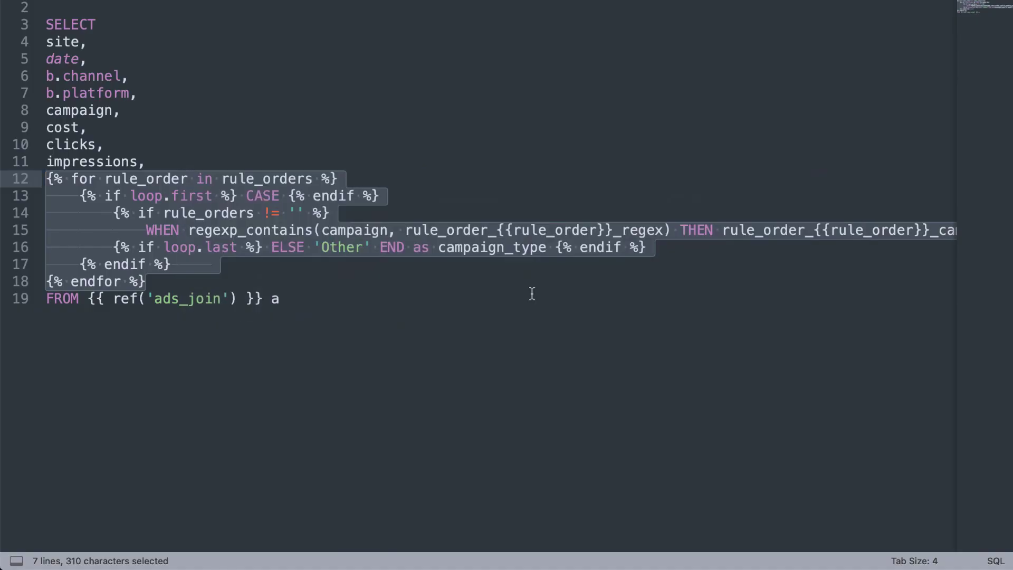
left_click(476, 269)
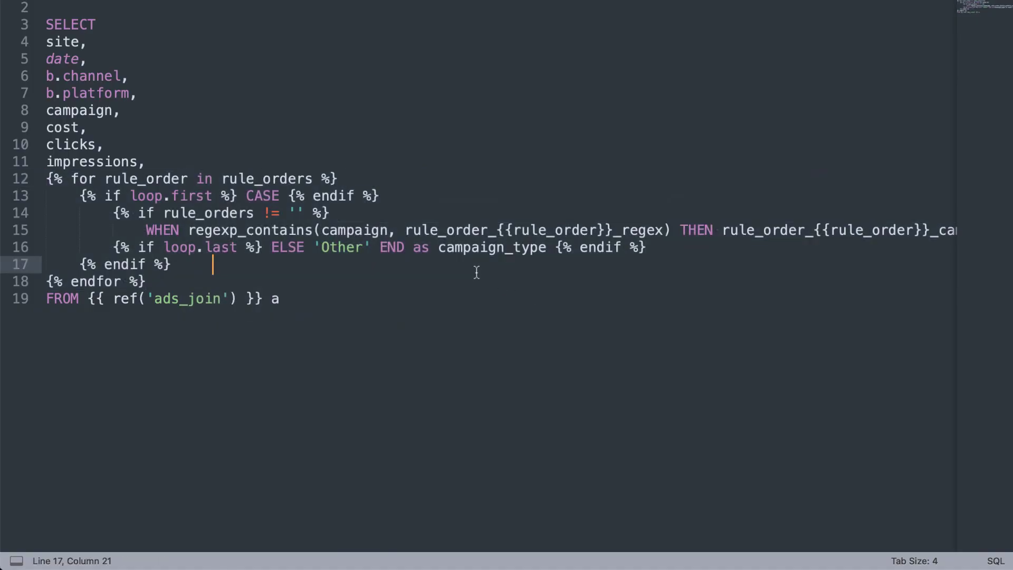
key("Down")
key("Up")
key("BackSpace")
key("BackSpace")
key("BackSpace")
key("BackSpace")
key("BackSpace")
key("Down")
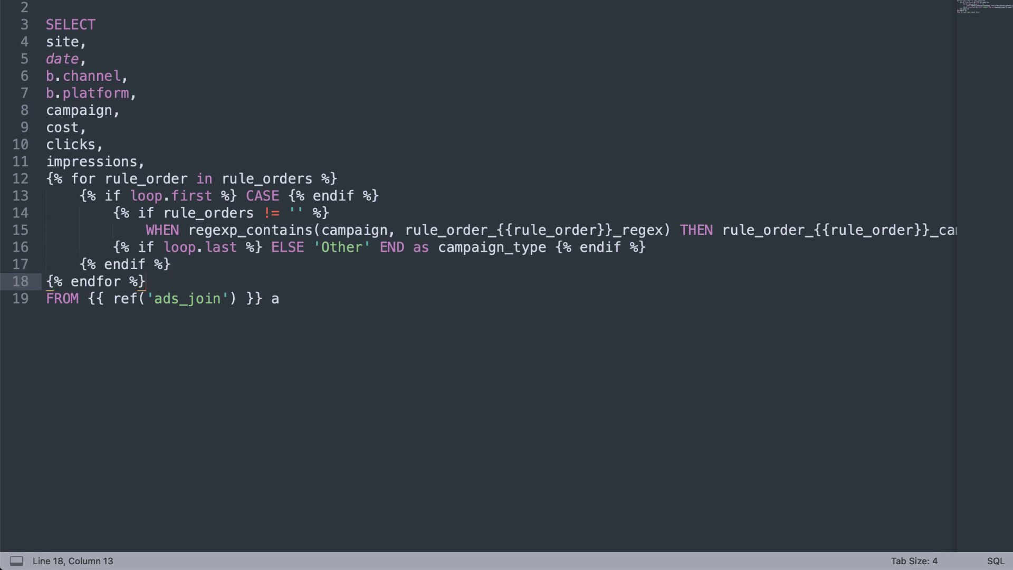
key("shift+Up")
key("shift+Up")
key("shift+Up")
key("shift+Up")
key("shift+Up")
key("shift+Up")
key("shift+Home")
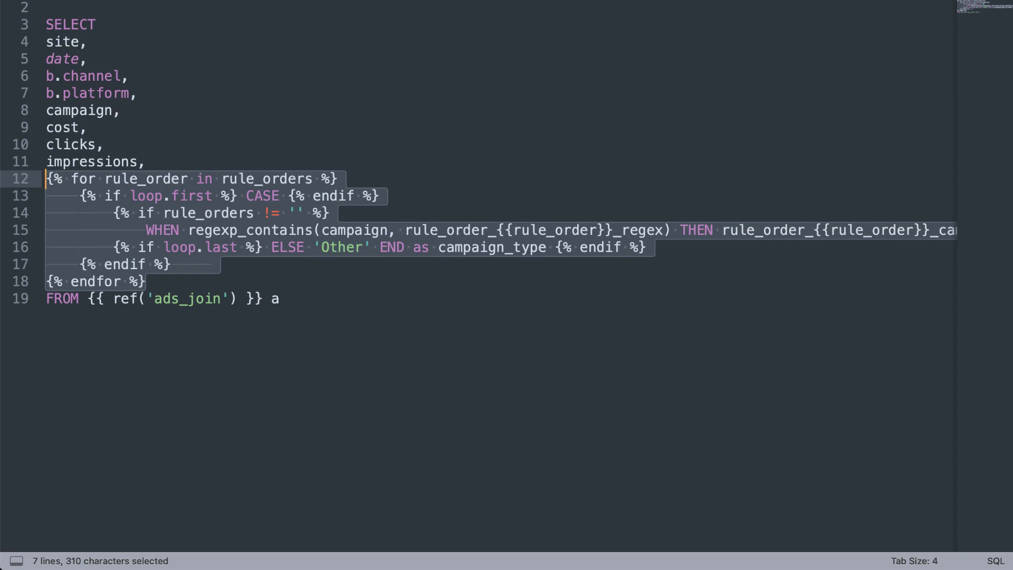
key("Up")
key("Down")
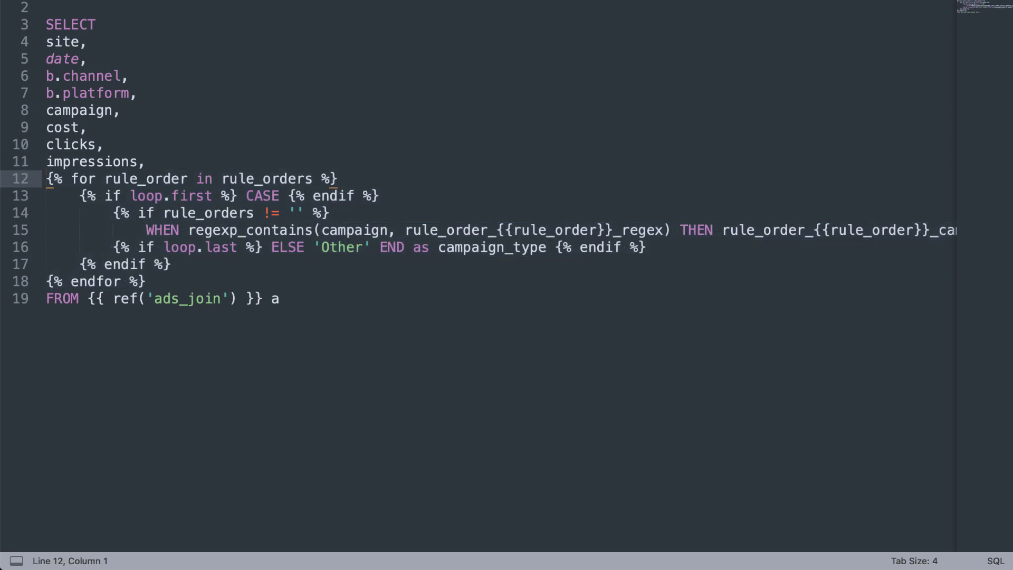
- Switch to Chrome to show the Campaign Type Mappings sheet with its Platform entries
key("super+Tab")
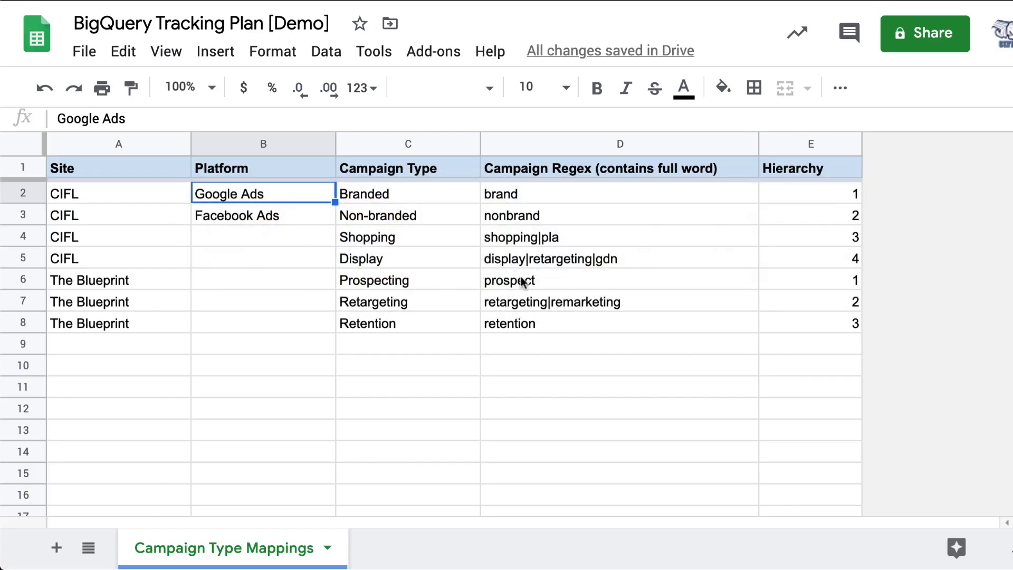